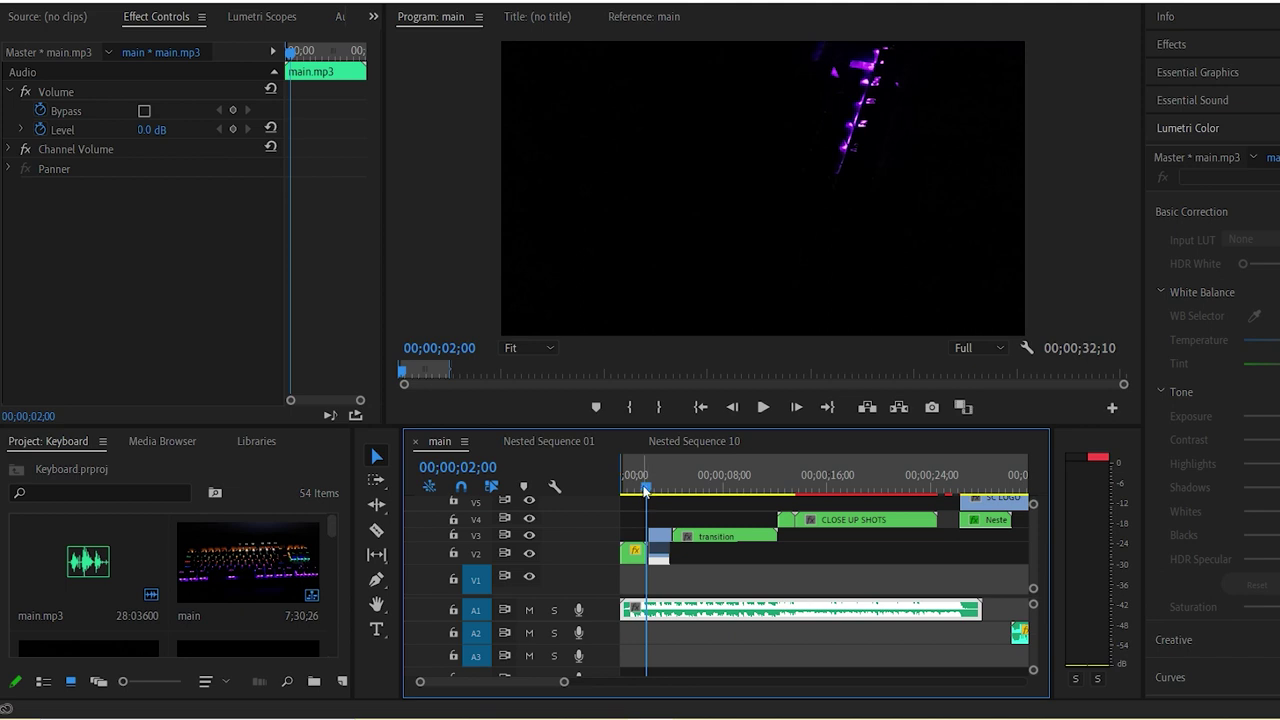
Select the opening nested clip on V2 and play the sequence from its start to review the Scale animation.
{"action": "left_click", "coordinate": [633, 552]}
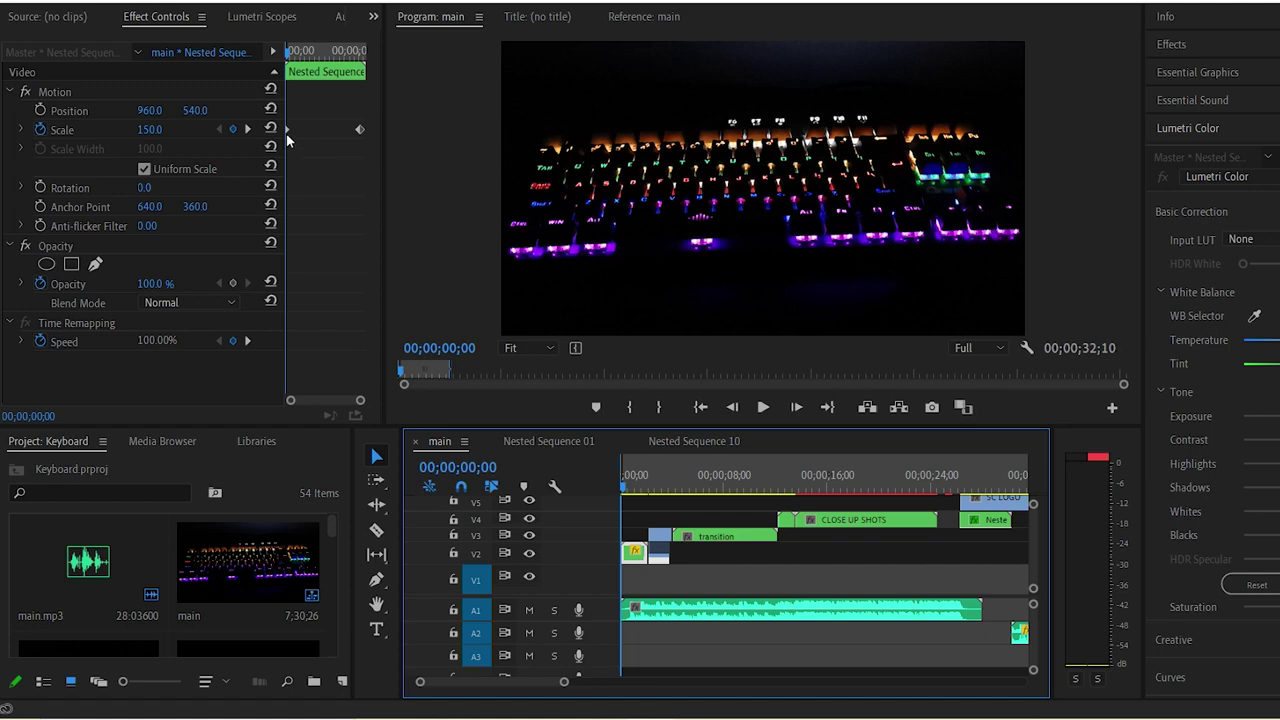
{"action": "left_click_drag", "start_coordinate": [288, 60], "coordinate": [250, 54]}
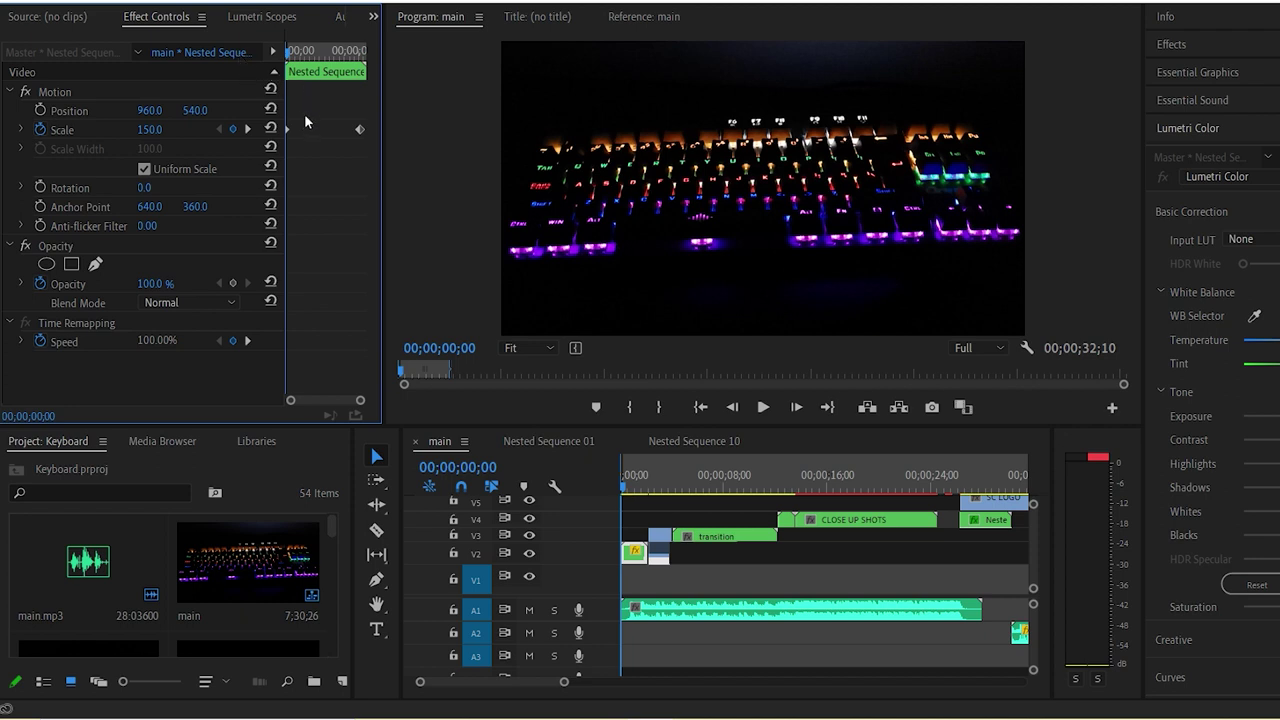
{"action": "key", "text": "space"}
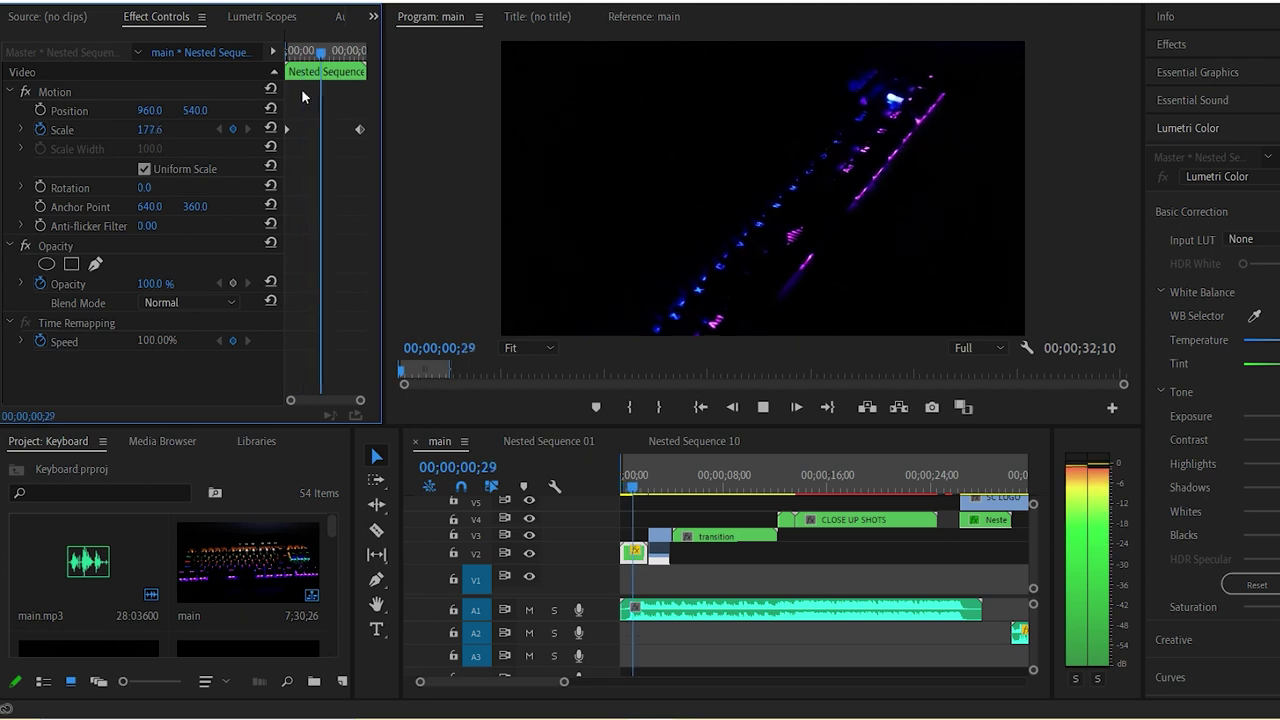
{"action": "key", "text": "space"}
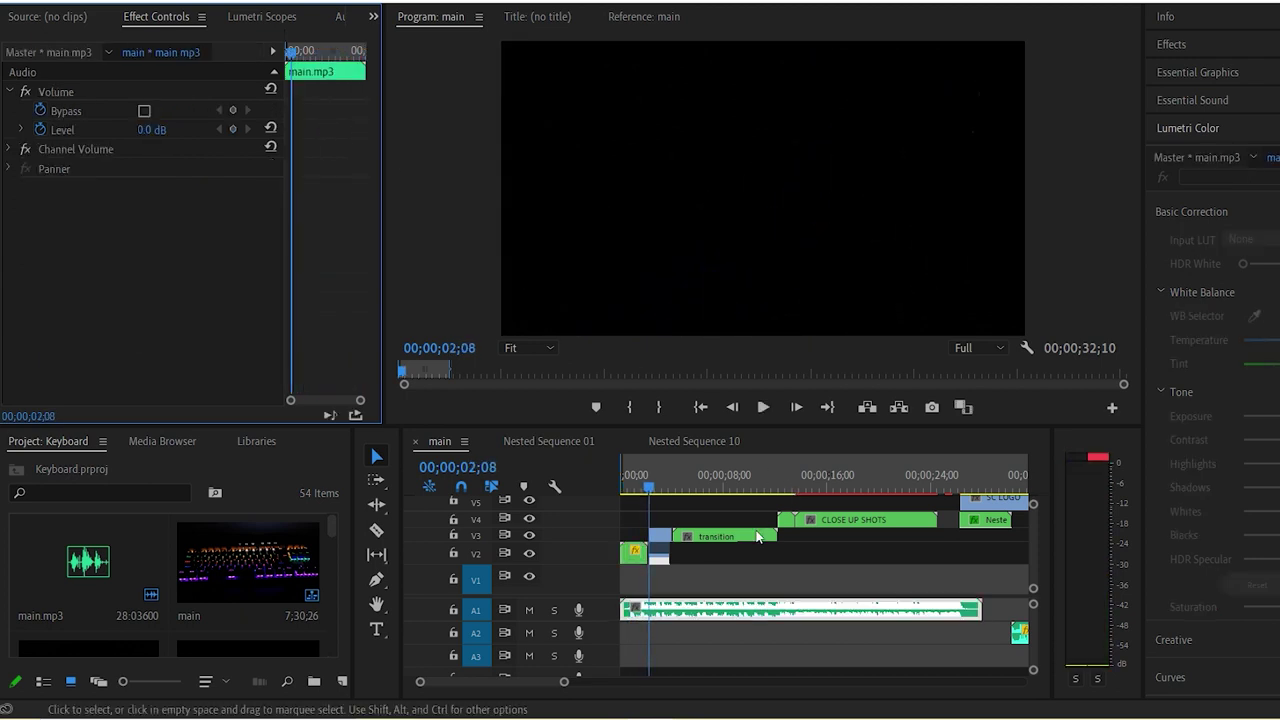
Examine the cut after the opening nested clip frame by frame, ending at 00;00;02;06.
{"action": "left_click", "coordinate": [648, 492]}
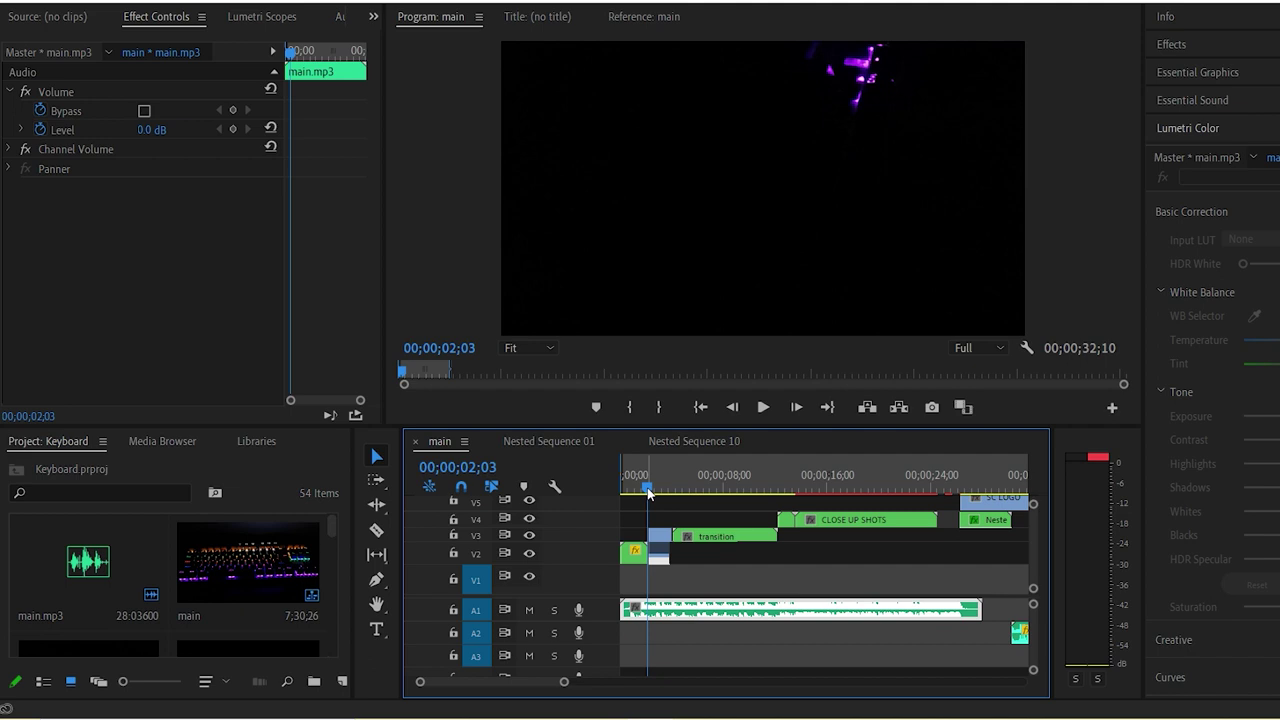
{"action": "key", "text": "Left"}
{"action": "key", "text": "Left"}
{"action": "key", "text": "Left"}
{"action": "key", "text": "Left"}
{"action": "key", "text": "Right"}
{"action": "key", "text": "Right"}
{"action": "key", "text": "Right"}
{"action": "key", "text": "Right"}
{"action": "key", "text": "Right"}
{"action": "key", "text": "Right"}
{"action": "key", "text": "Right"}
{"action": "key", "text": "Right"}
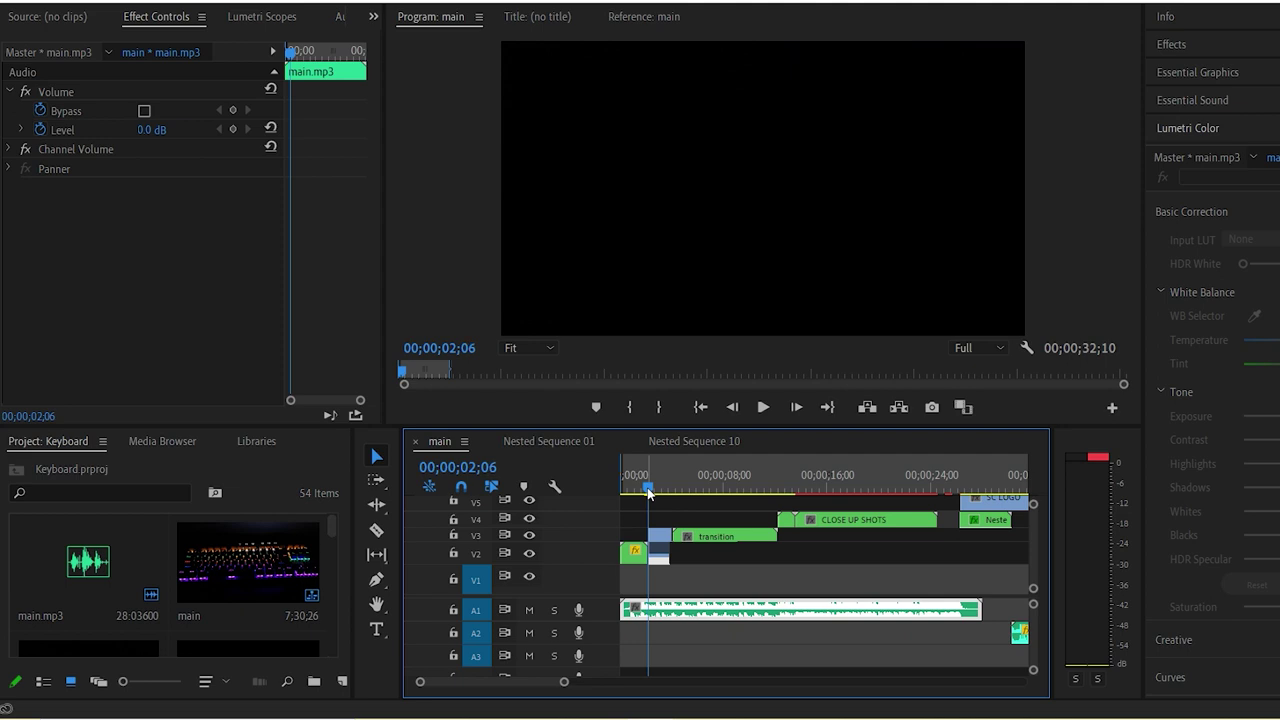
Play the second shot through to the start of the transition clip, replaying it to review the cut.
{"action": "key", "text": "space"}
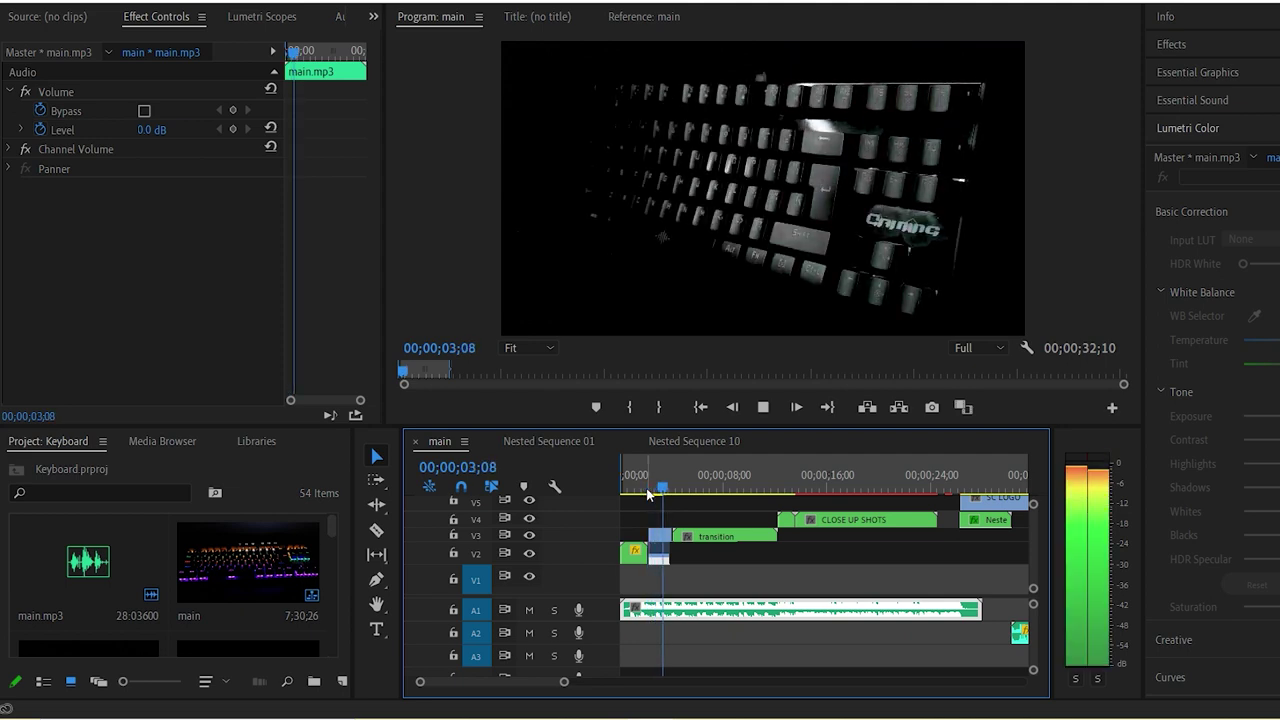
{"action": "key", "text": "space"}
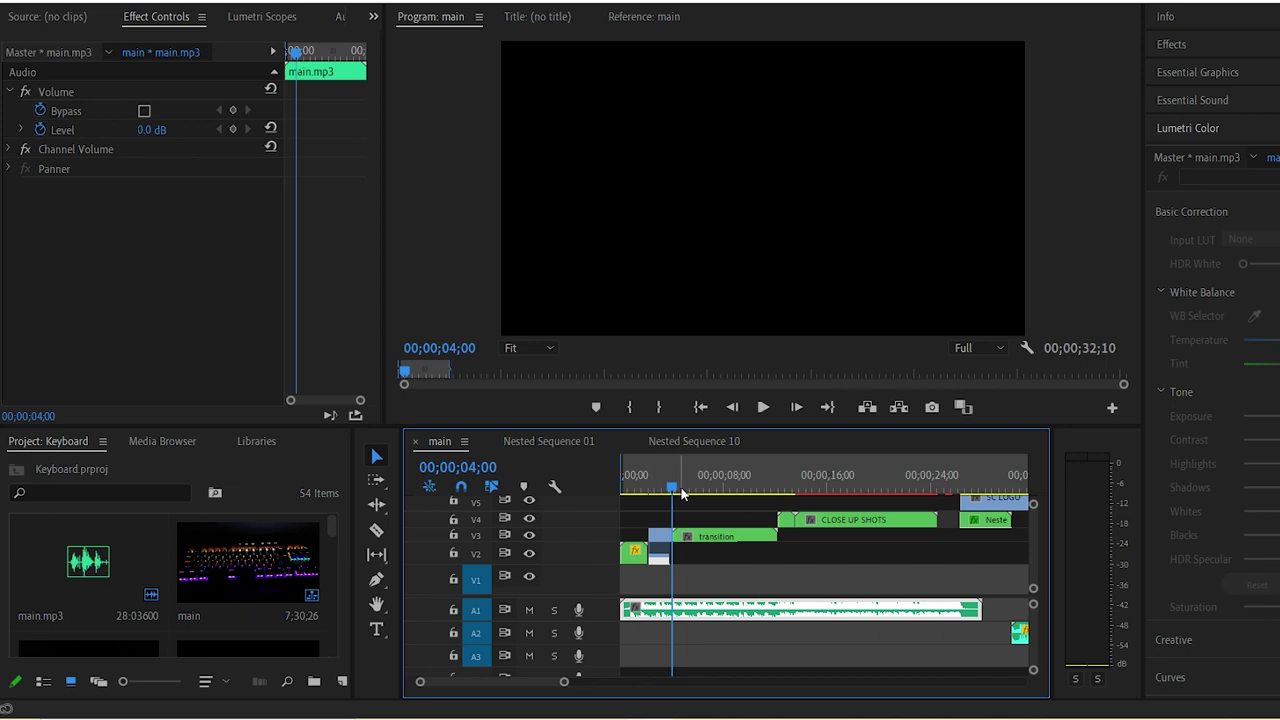
{"action": "left_click_drag", "start_coordinate": [683, 490], "coordinate": [643, 490]}
{"action": "key", "text": "space"}
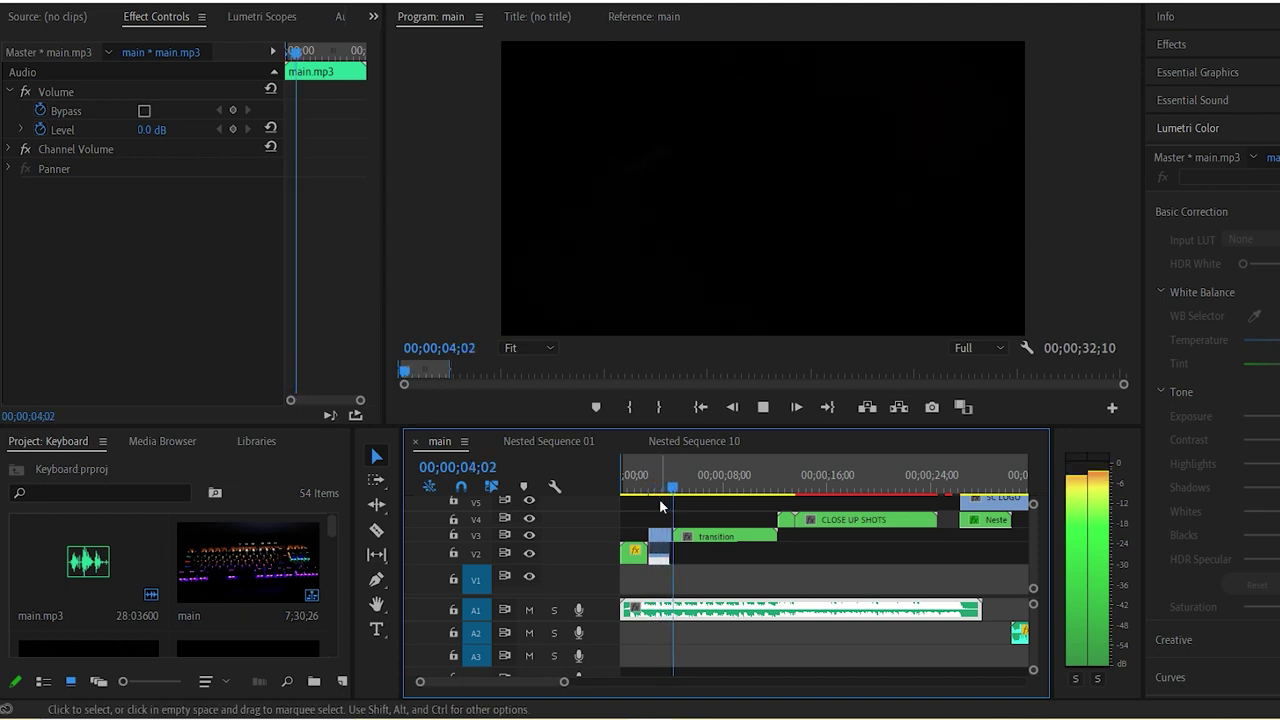
{"action": "key", "text": "space"}
Open the transition nested sequence and play its first clip from the start to review the Scale and Rotation keyframes.
{"action": "left_click", "coordinate": [729, 537]}
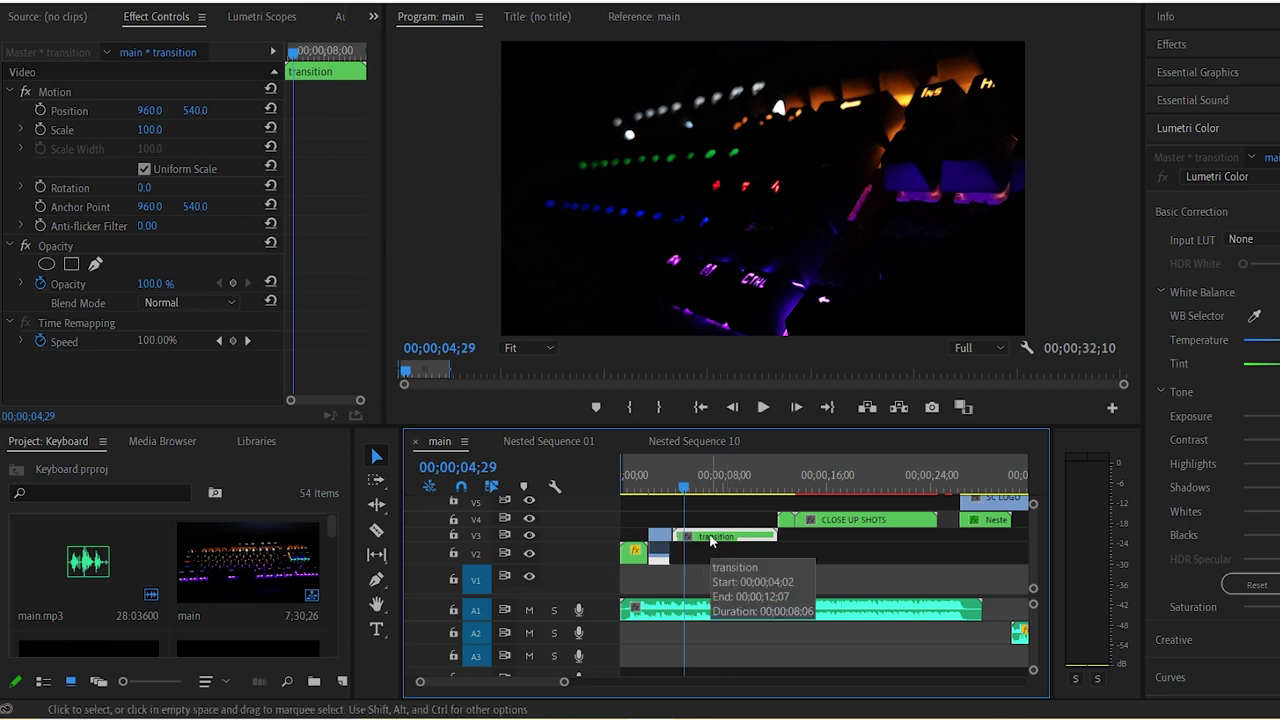
{"action": "double_click", "coordinate": [713, 536]}
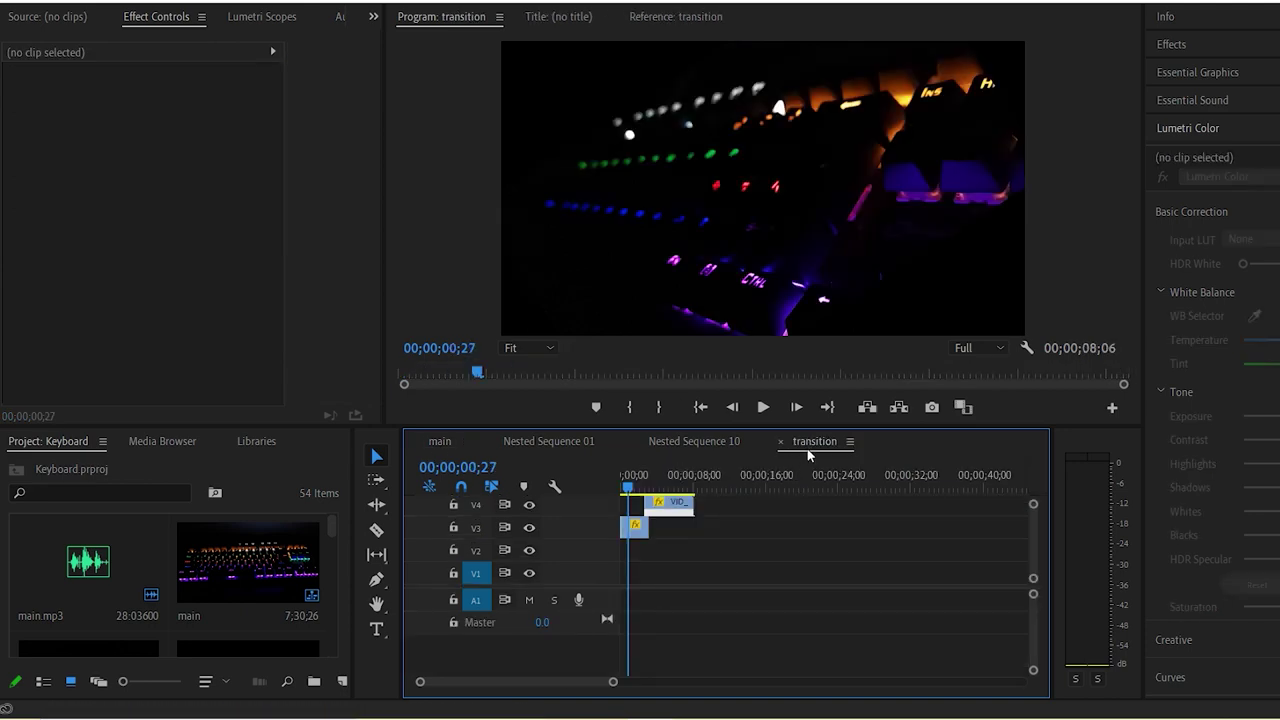
{"action": "left_click", "coordinate": [668, 502]}
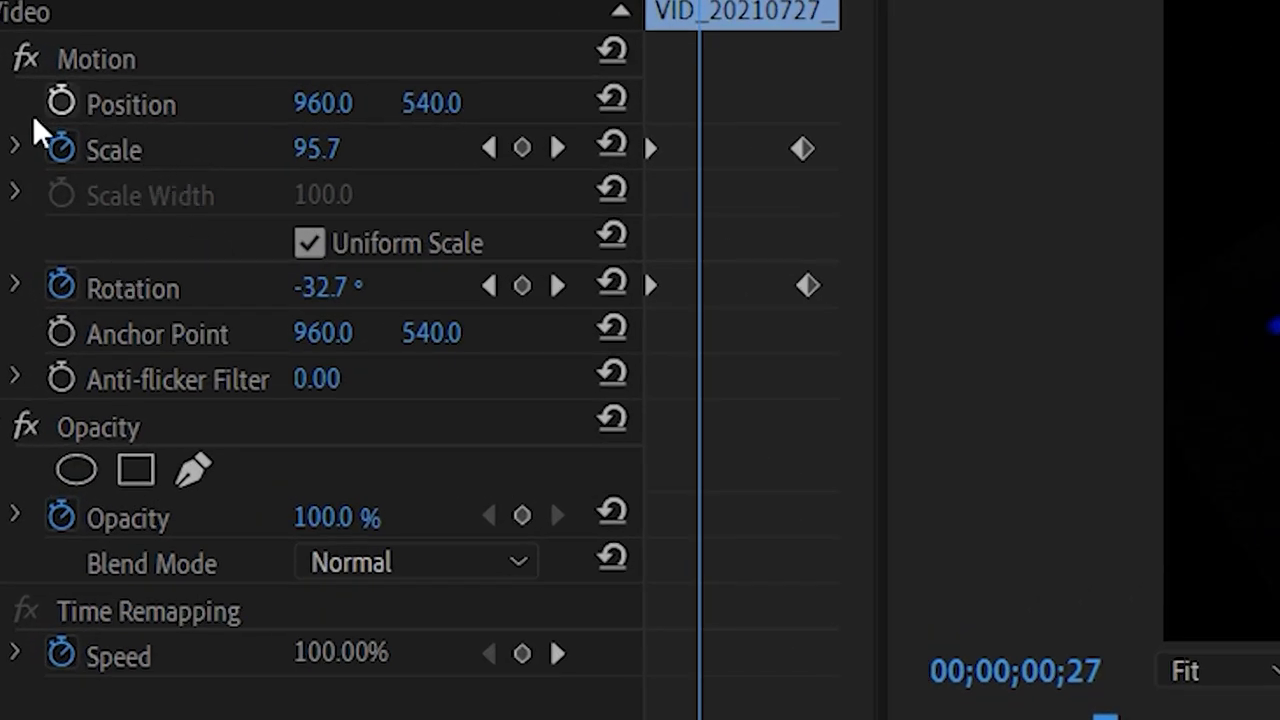
{"action": "left_click_drag", "start_coordinate": [737, 6], "coordinate": [650, 25]}
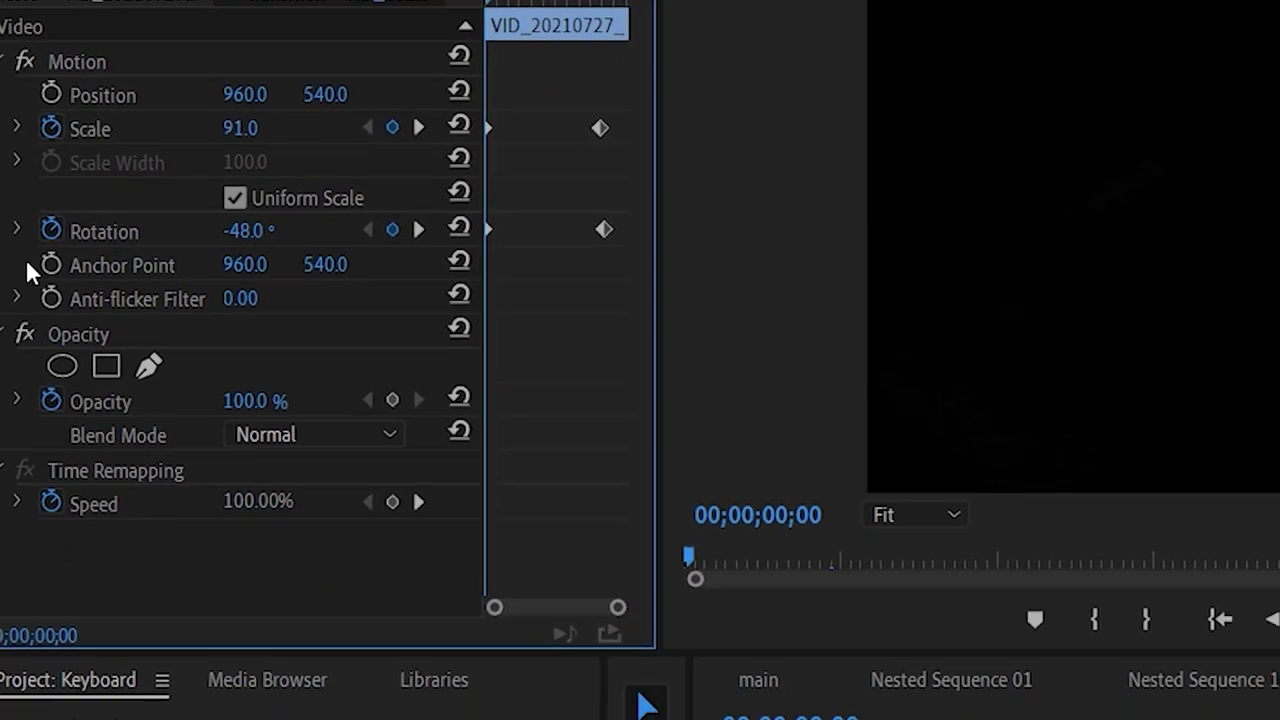
{"action": "key", "text": "space"}
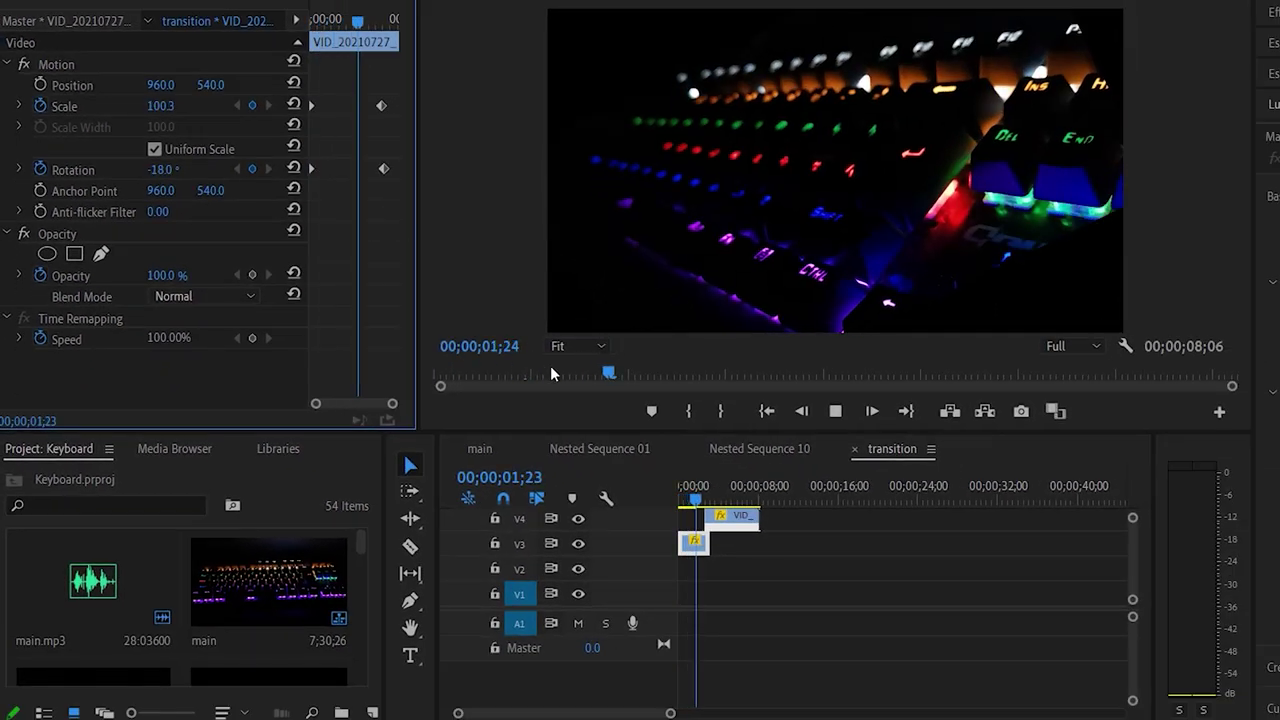
{"action": "key", "text": "space"}
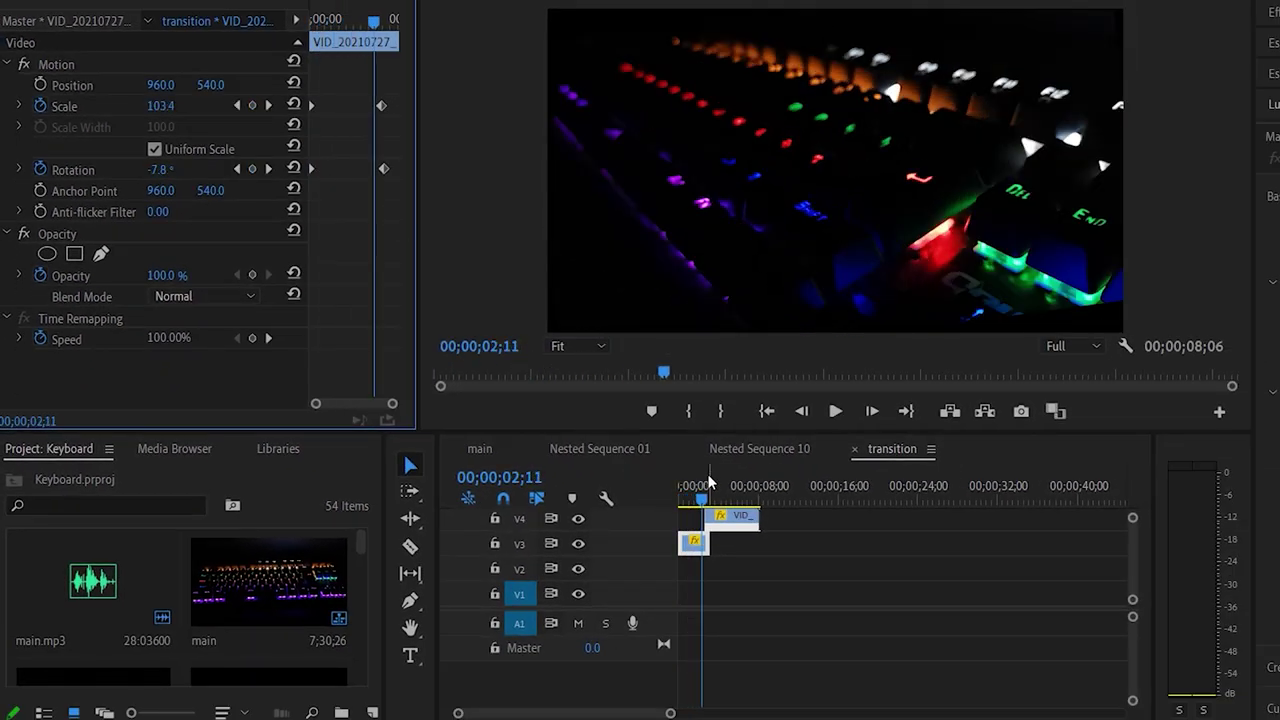
Return to the main sequence, play the transition clip, and park the playhead at 00;00;06;27.
{"action": "left_click", "coordinate": [488, 446]}
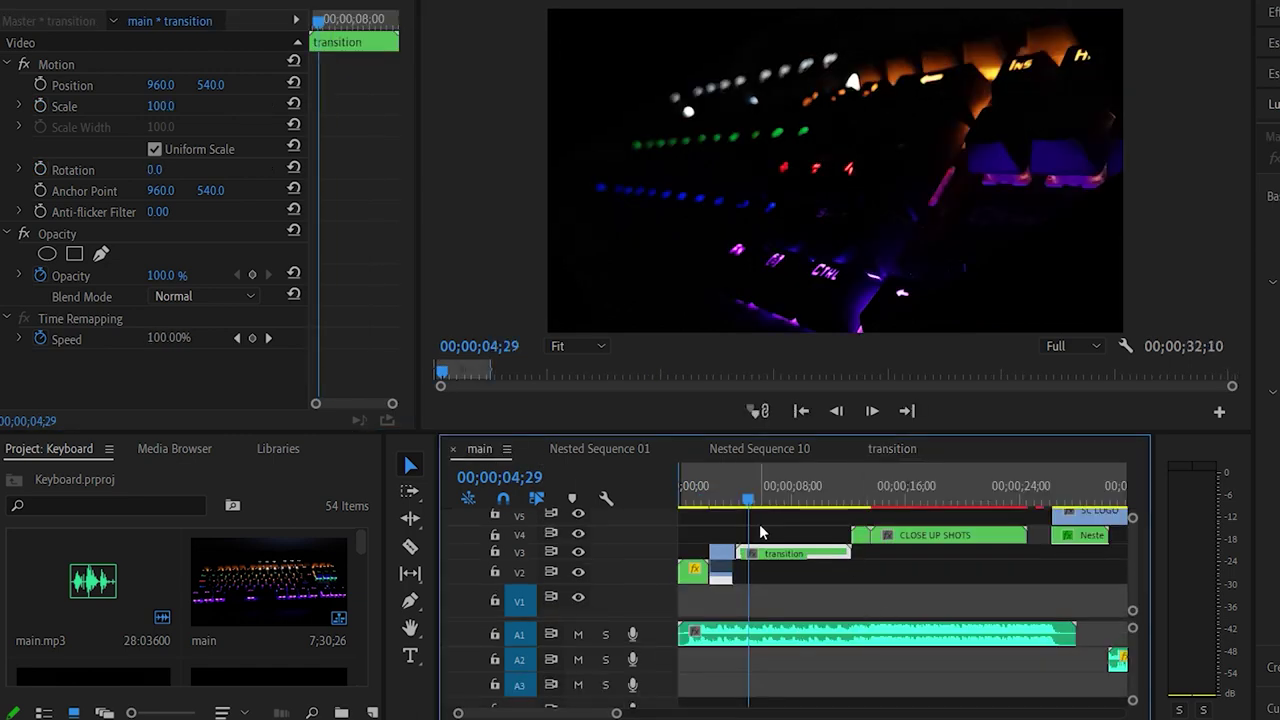
{"action": "key", "text": "space"}
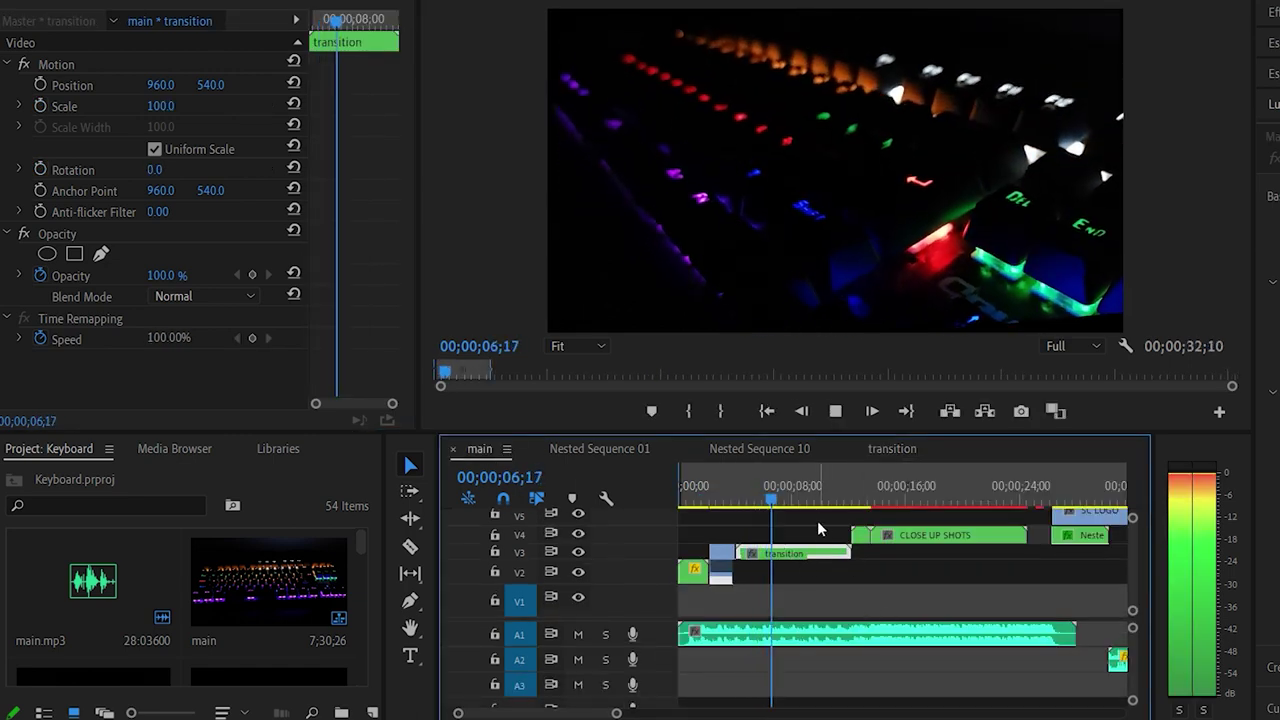
{"action": "key", "text": "space"}
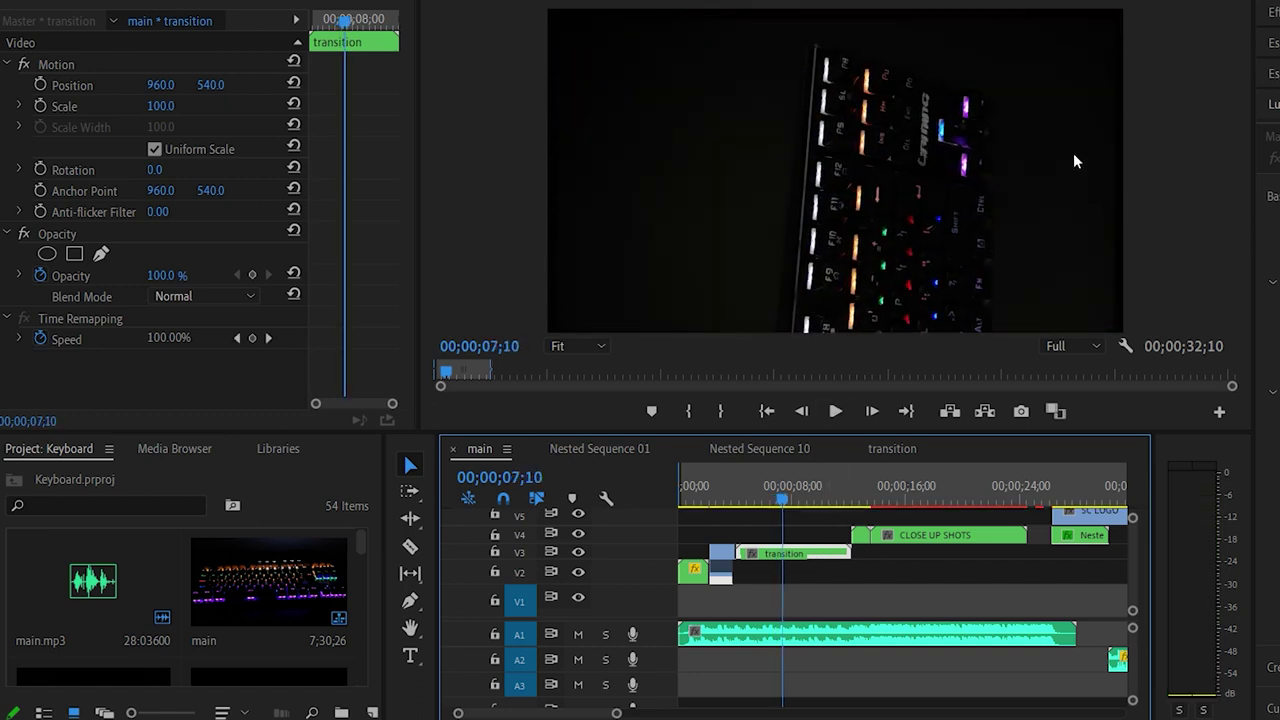
{"action": "left_click", "coordinate": [772, 505]}
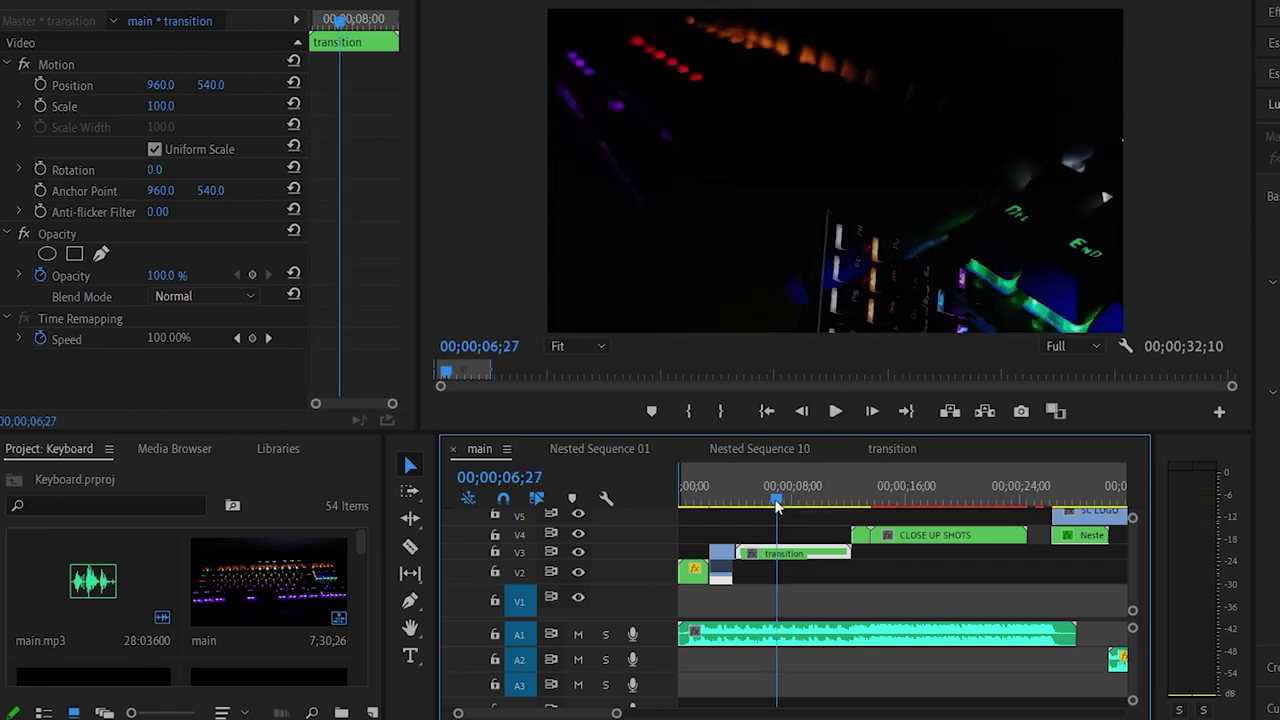
Reopen the transition sequence and examine the overlap of its two clips frame by frame up to 00;00;03;00.
{"action": "left_click", "coordinate": [892, 448]}
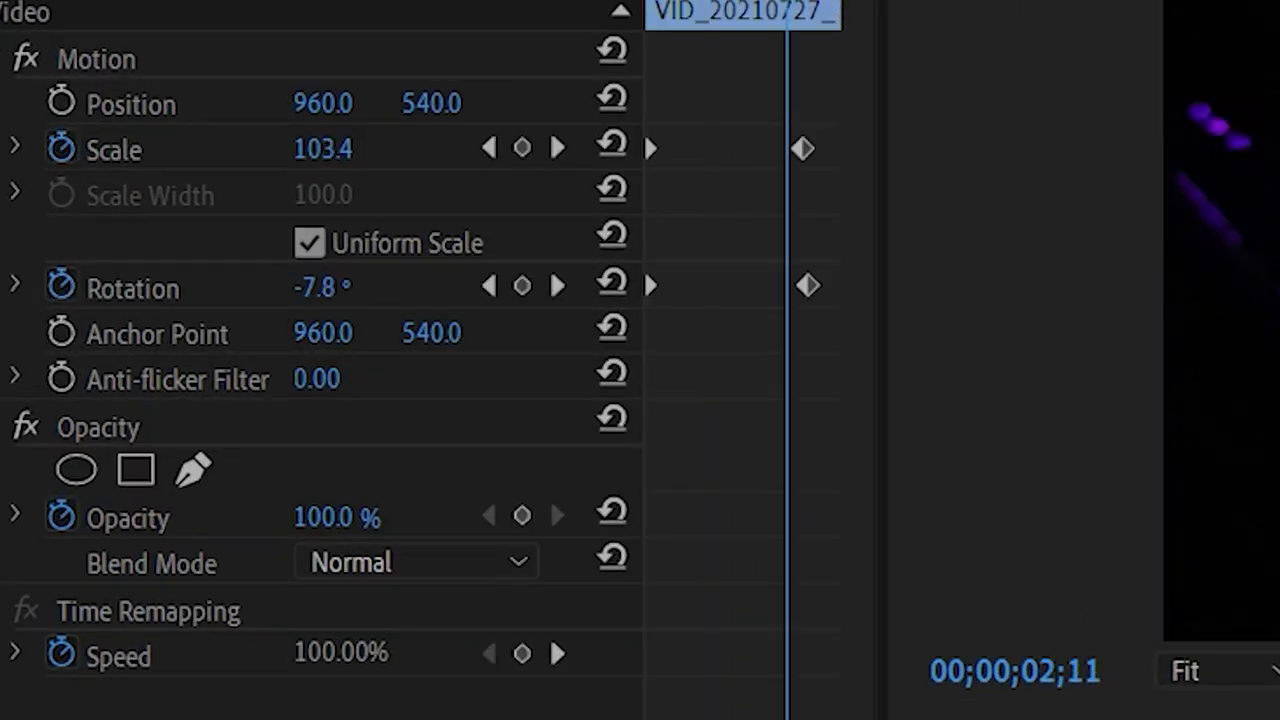
{"action": "key", "text": "Left"}
{"action": "key", "text": "Left"}
{"action": "key", "text": "Left"}
{"action": "key", "text": "Left"}
{"action": "key", "text": "Left"}
{"action": "key", "text": "Left"}
{"action": "key", "text": "Left"}
{"action": "key", "text": "Left"}
{"action": "key", "text": "Left"}
{"action": "key", "text": "Left"}
{"action": "key", "text": "Left"}
{"action": "key", "text": "Left"}
{"action": "key", "text": "Left"}
{"action": "key", "text": "space"}
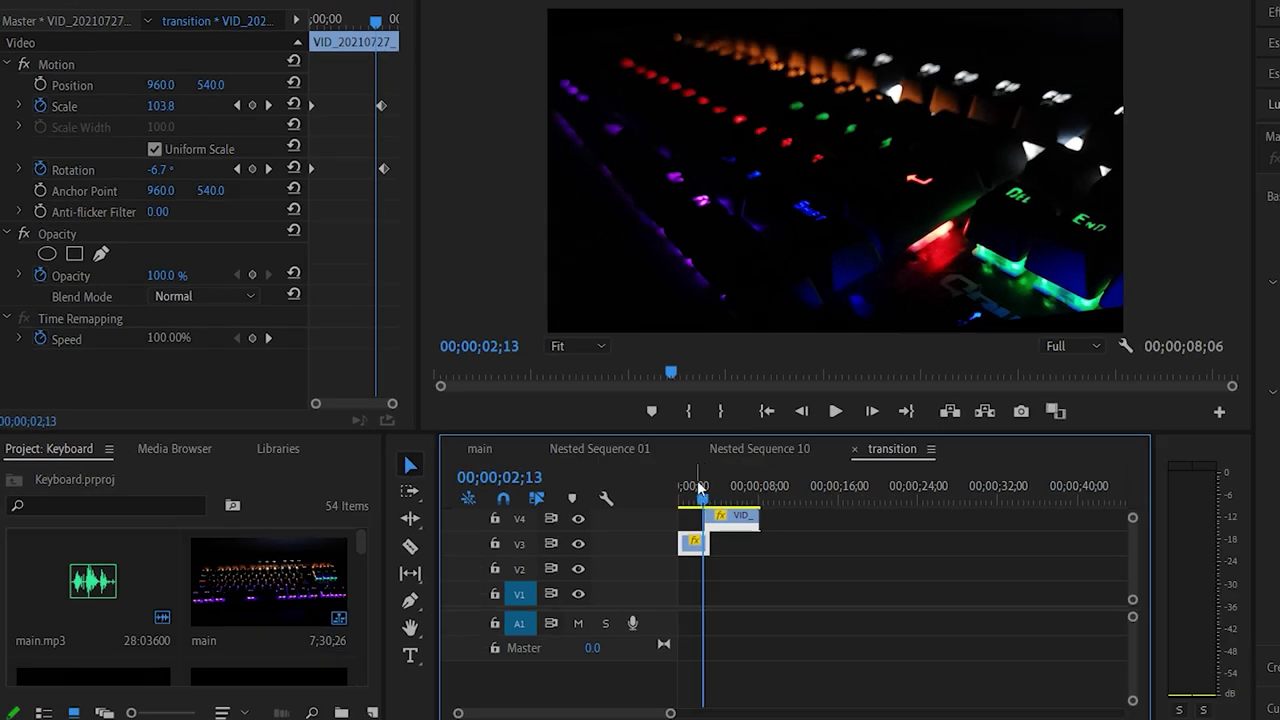
{"action": "key", "text": "Right"}
{"action": "key", "text": "Right"}
{"action": "key", "text": "Right"}
{"action": "key", "text": "Right"}
{"action": "key", "text": "Right"}
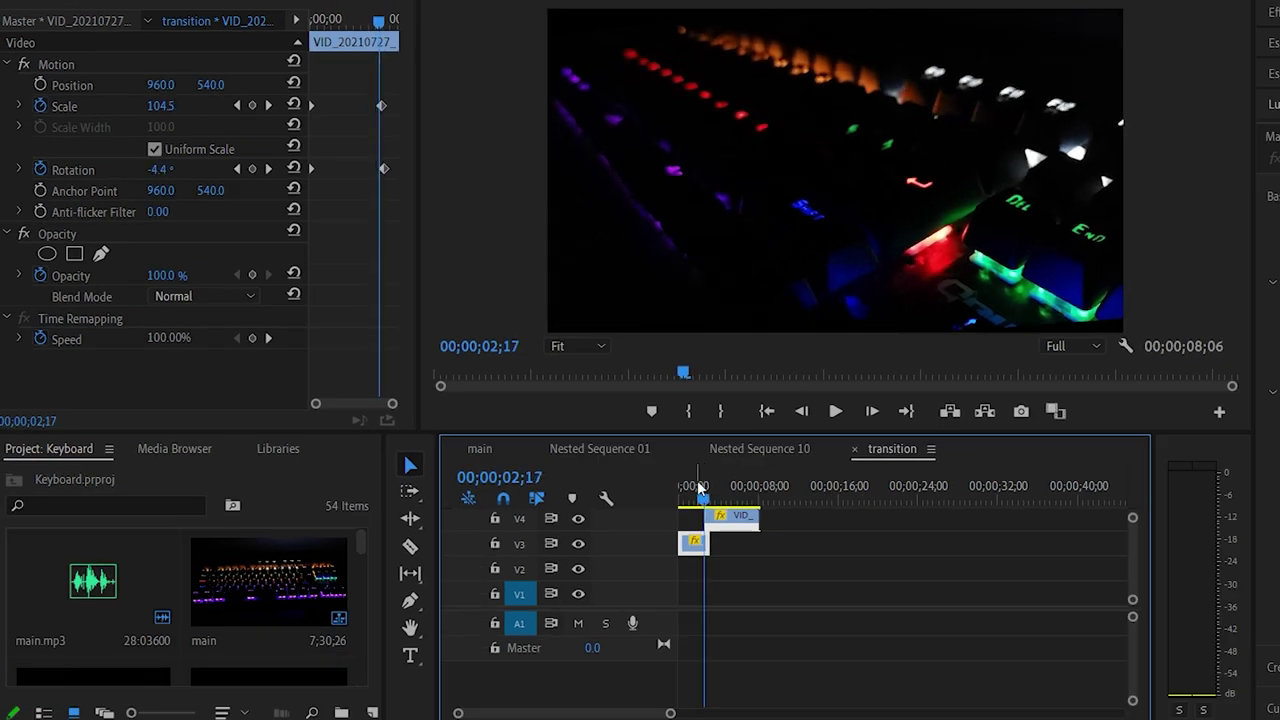
{"action": "left_click", "coordinate": [533, 376]}
{"action": "key", "text": "Right"}
{"action": "key", "text": "Right"}
{"action": "key", "text": "Right"}
{"action": "key", "text": "Right"}
{"action": "key", "text": "Right"}
{"action": "key", "text": "Right"}
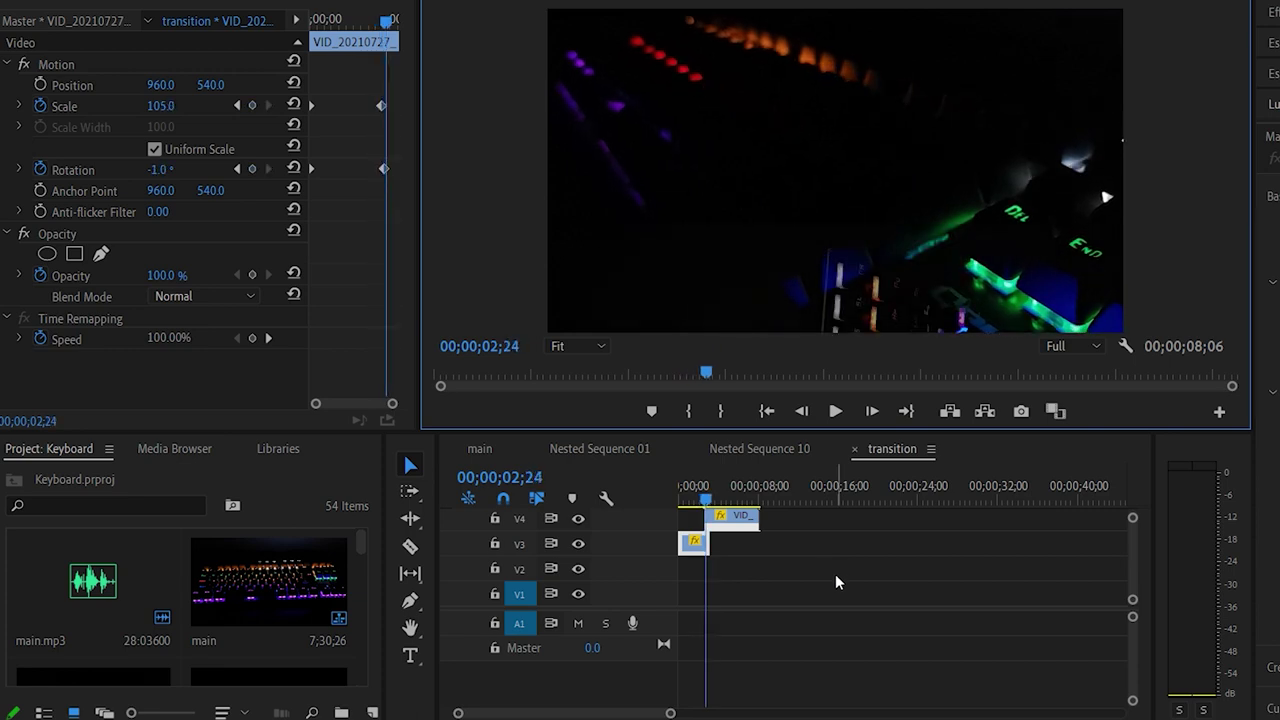
{"action": "key", "text": "Right"}
{"action": "key", "text": "Right"}
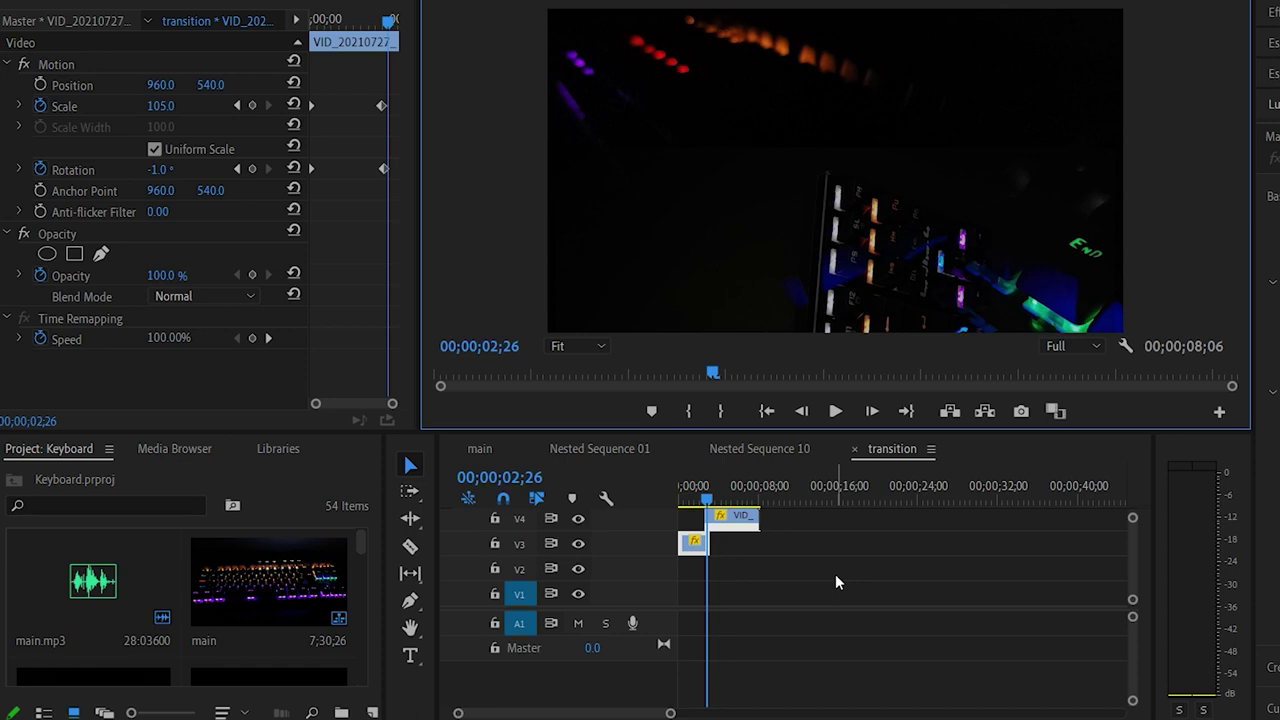
{"action": "key", "text": "Right"}
{"action": "key", "text": "Right"}
{"action": "key", "text": "Right"}
{"action": "key", "text": "Right"}
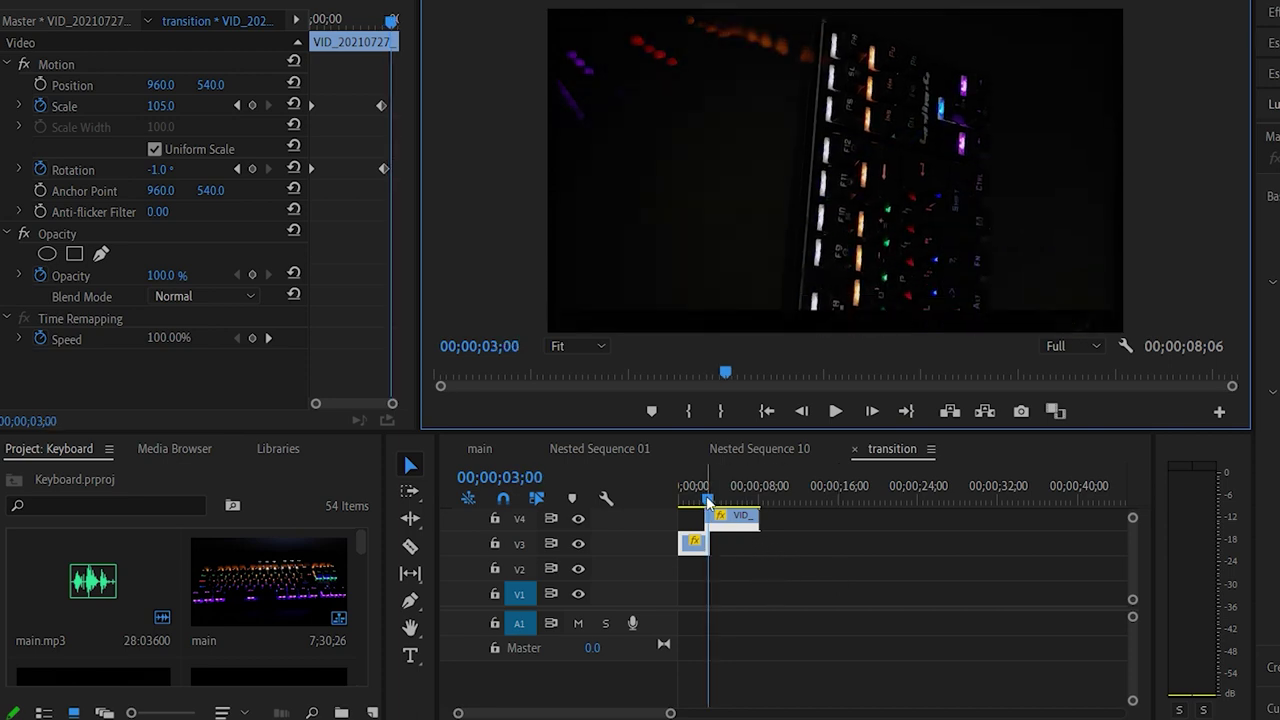
Replay the blend between the V3 and V4 clips twice from just before the overlap.
{"action": "left_click_drag", "start_coordinate": [707, 500], "coordinate": [700, 500]}
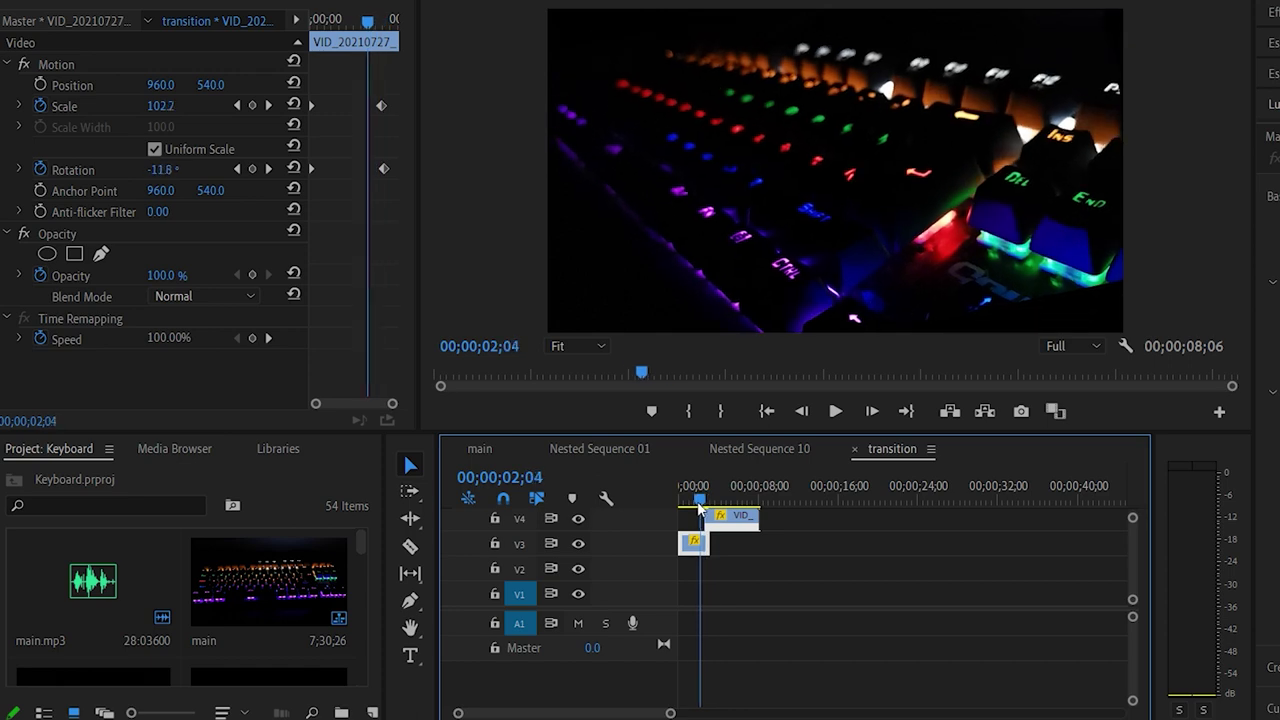
{"action": "key", "text": "space"}
{"action": "key", "text": "space"}
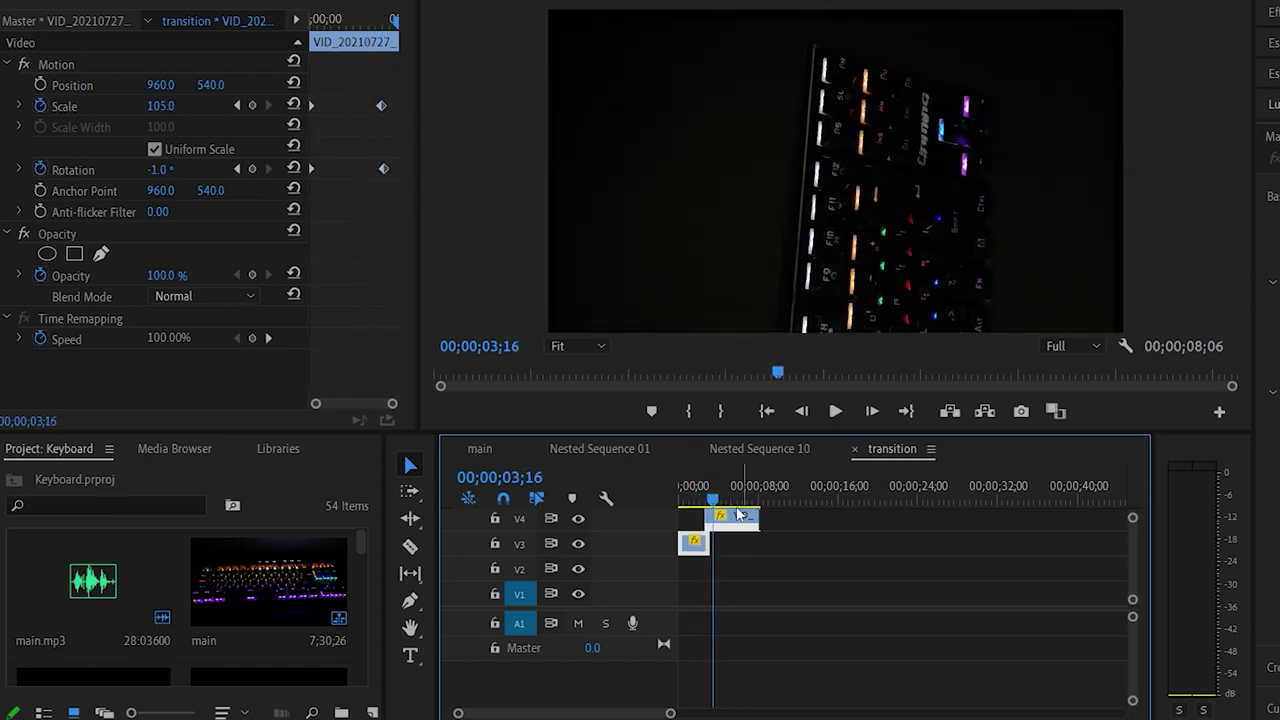
{"action": "left_click", "coordinate": [703, 500]}
{"action": "key", "text": "space"}
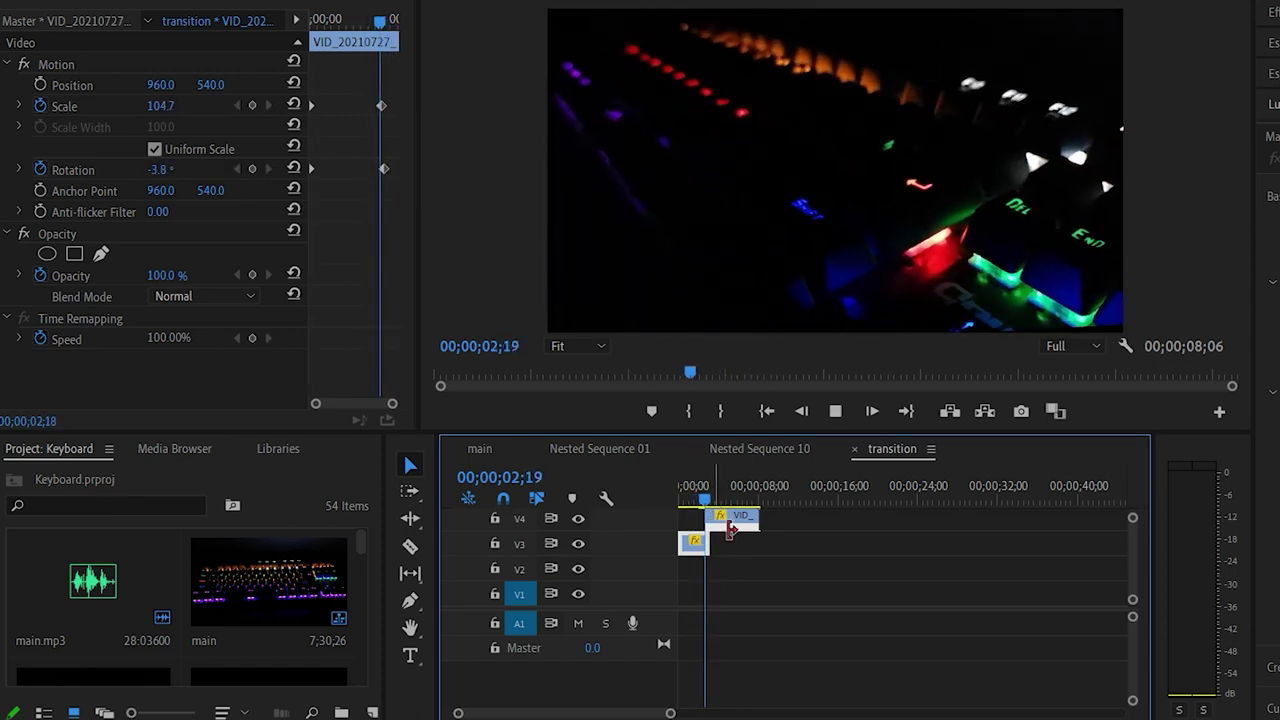
{"action": "key", "text": "space"}
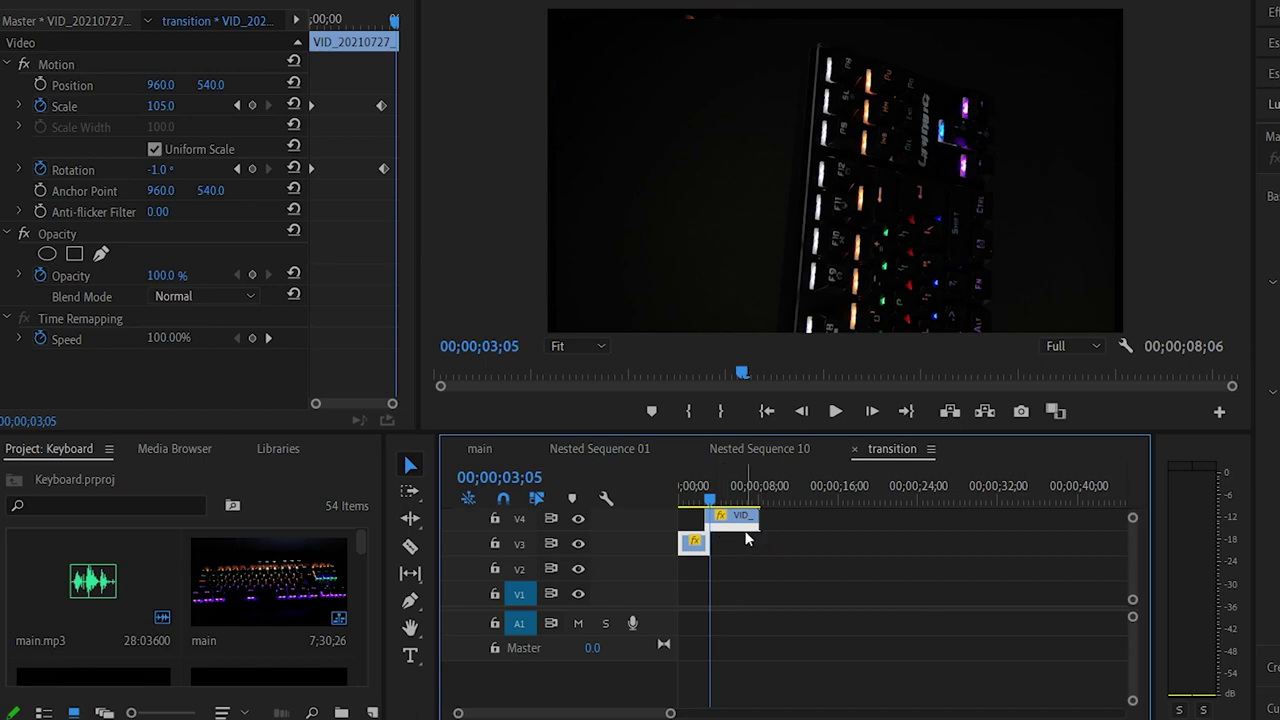
Try a vertical Position of 820 on the V4 clip at 00;00;03;05 and undo it.
{"action": "left_click", "coordinate": [741, 518]}
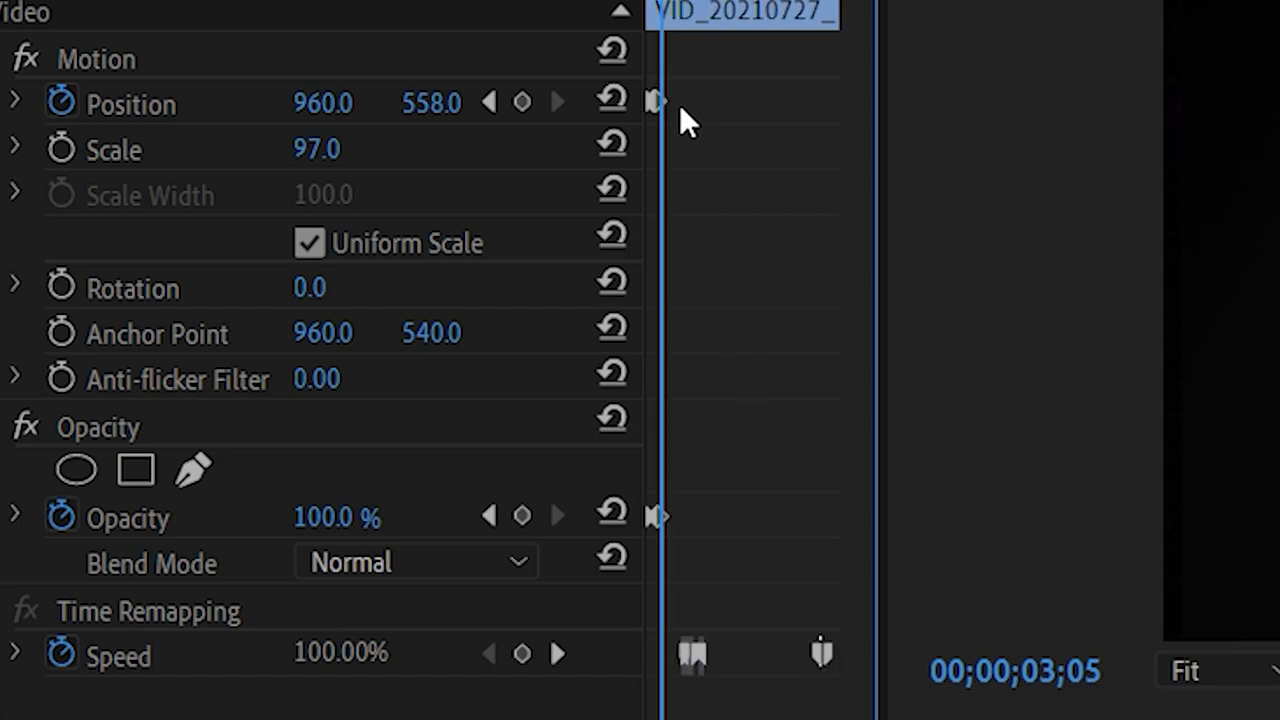
{"action": "left_click_drag", "start_coordinate": [450, 112], "coordinate": [712, 112]}
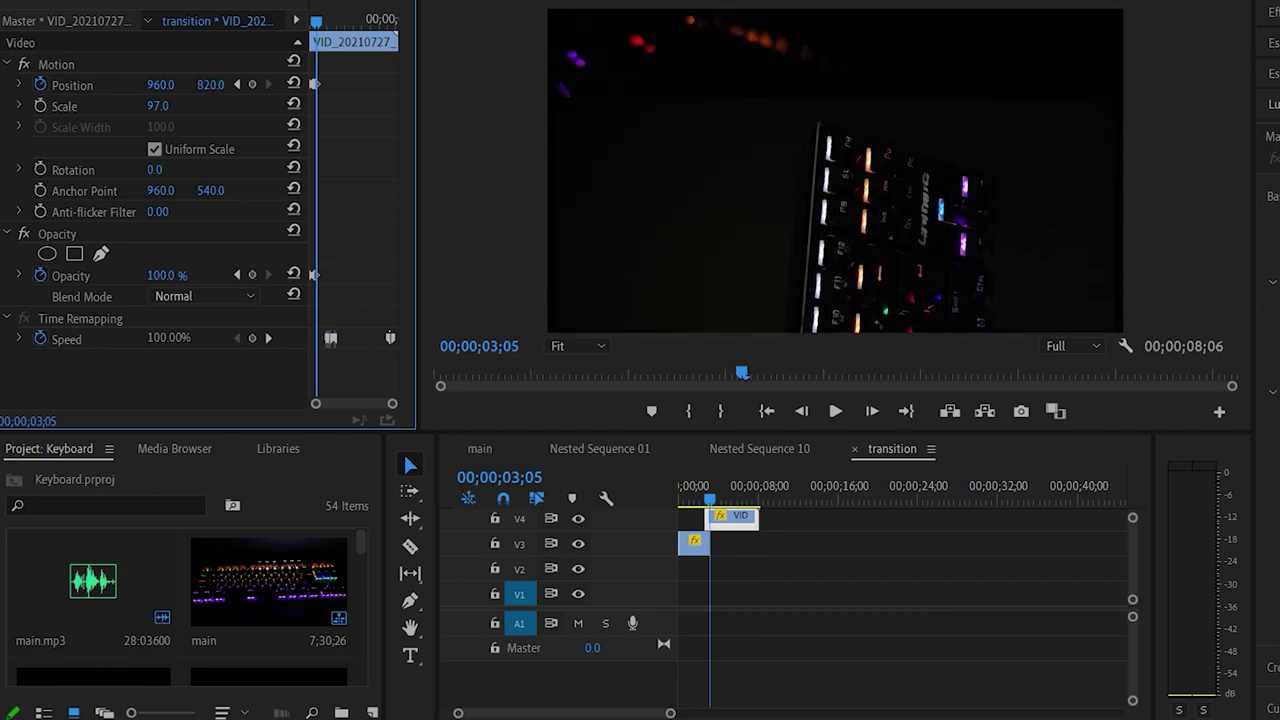
{"action": "key", "text": "ctrl+z"}
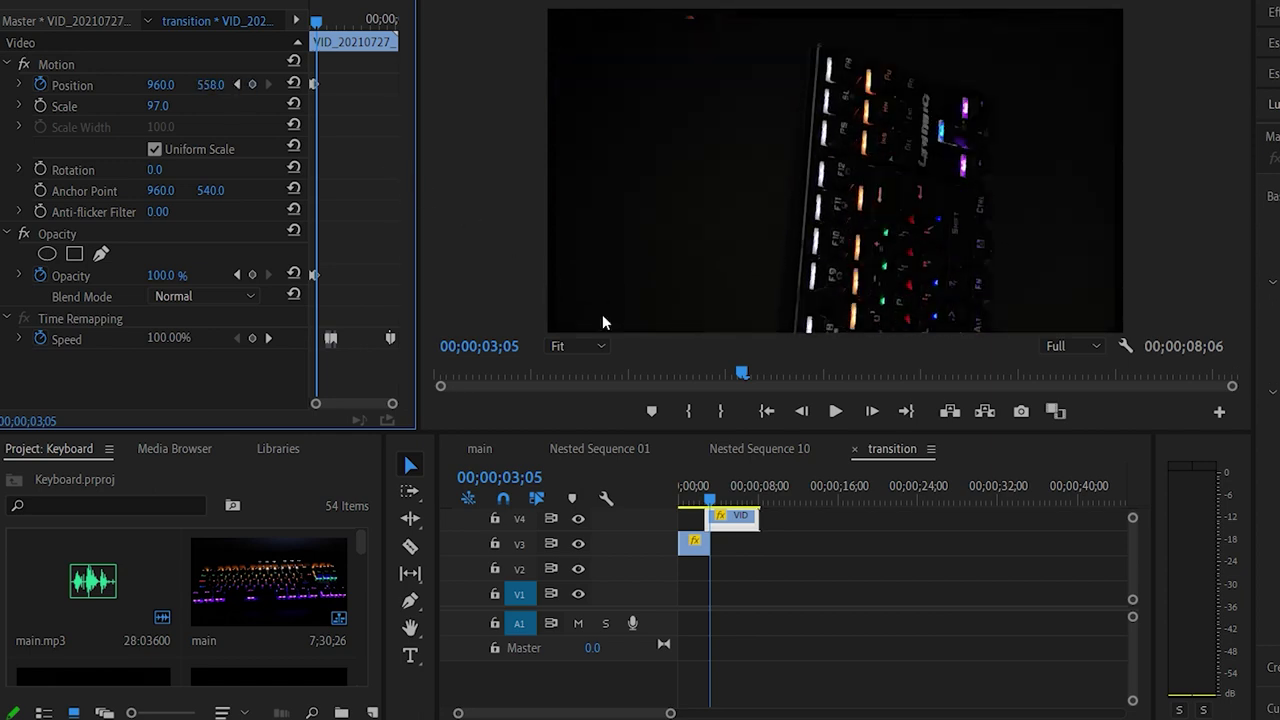
Go back to the main sequence and play the transition clip from 00;00;06;14.
{"action": "left_click", "coordinate": [480, 449]}
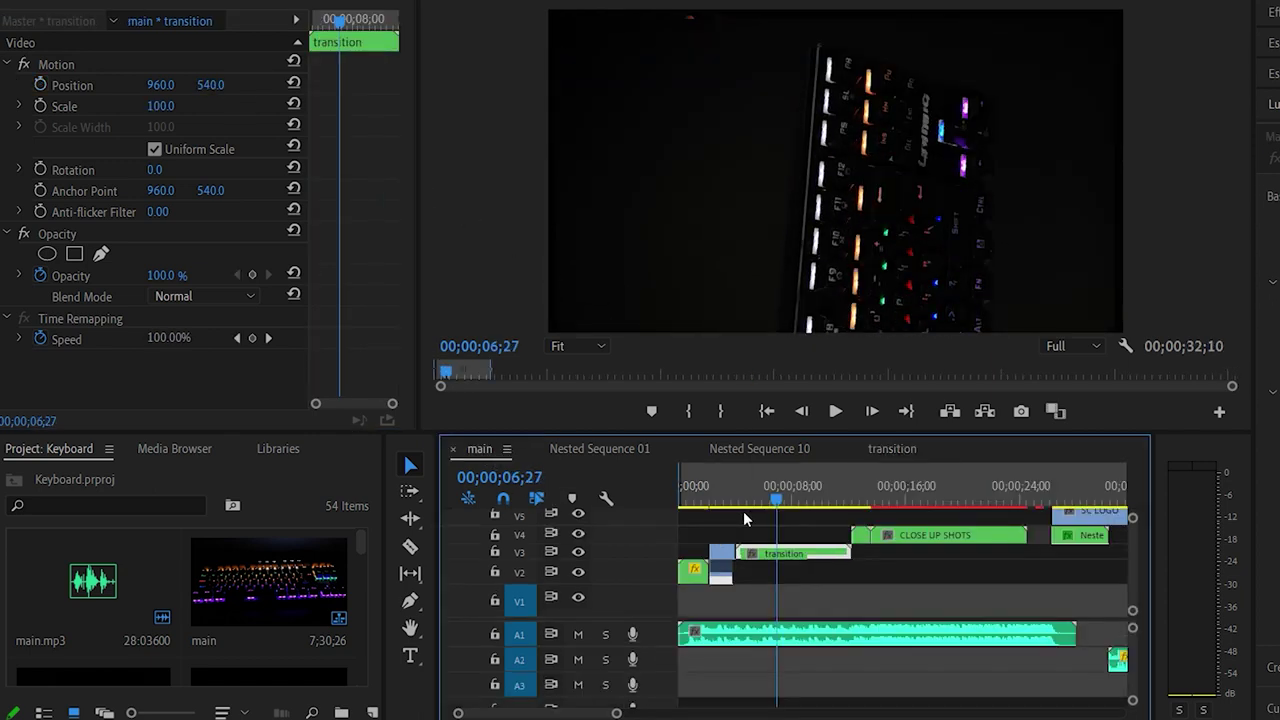
{"action": "left_click_drag", "start_coordinate": [780, 500], "coordinate": [774, 500]}
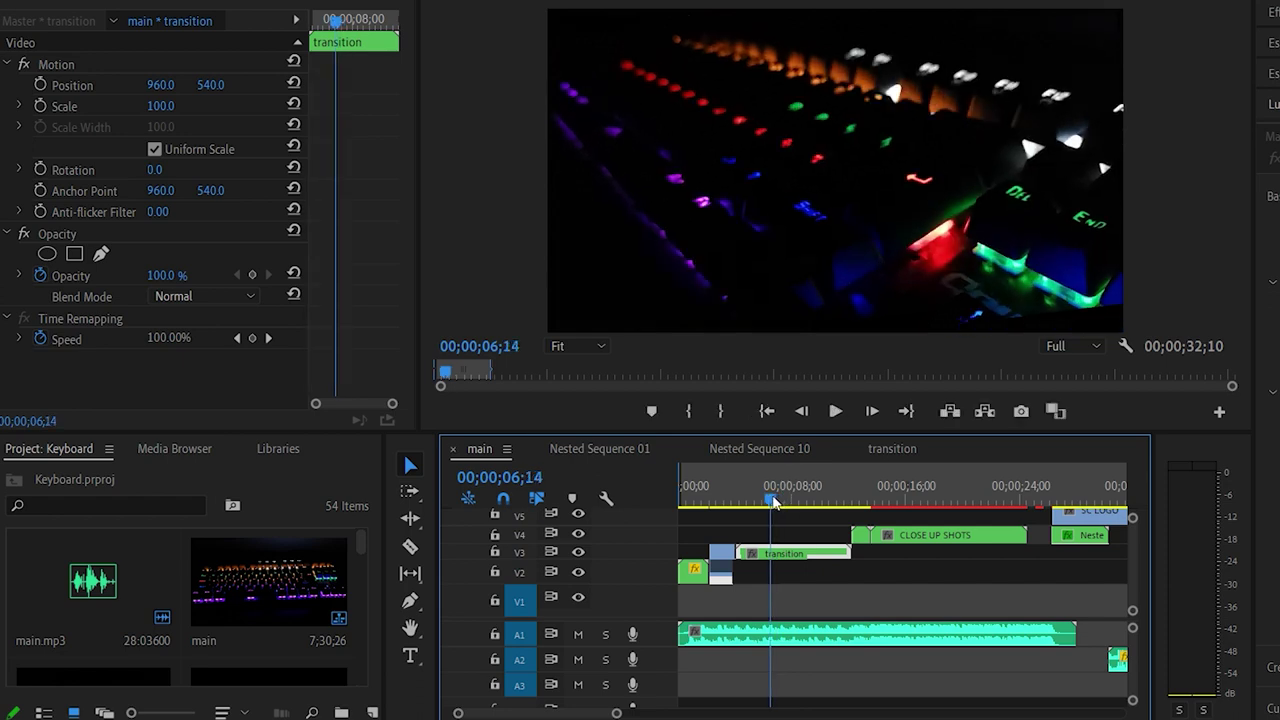
{"action": "key", "text": "space"}
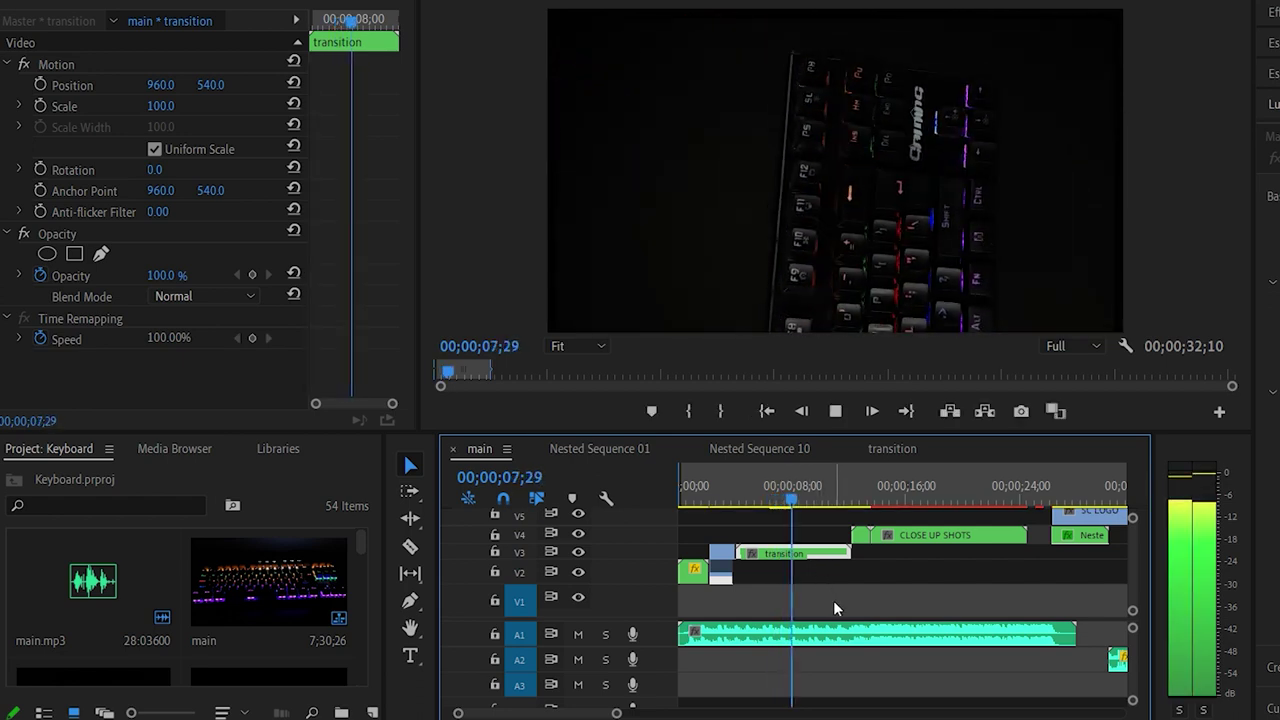
Replay the transition clip from about 00;00;08;00 and continue into the V4 clip that follows, stopping at 00;00;12;12.
{"action": "key", "text": "space"}
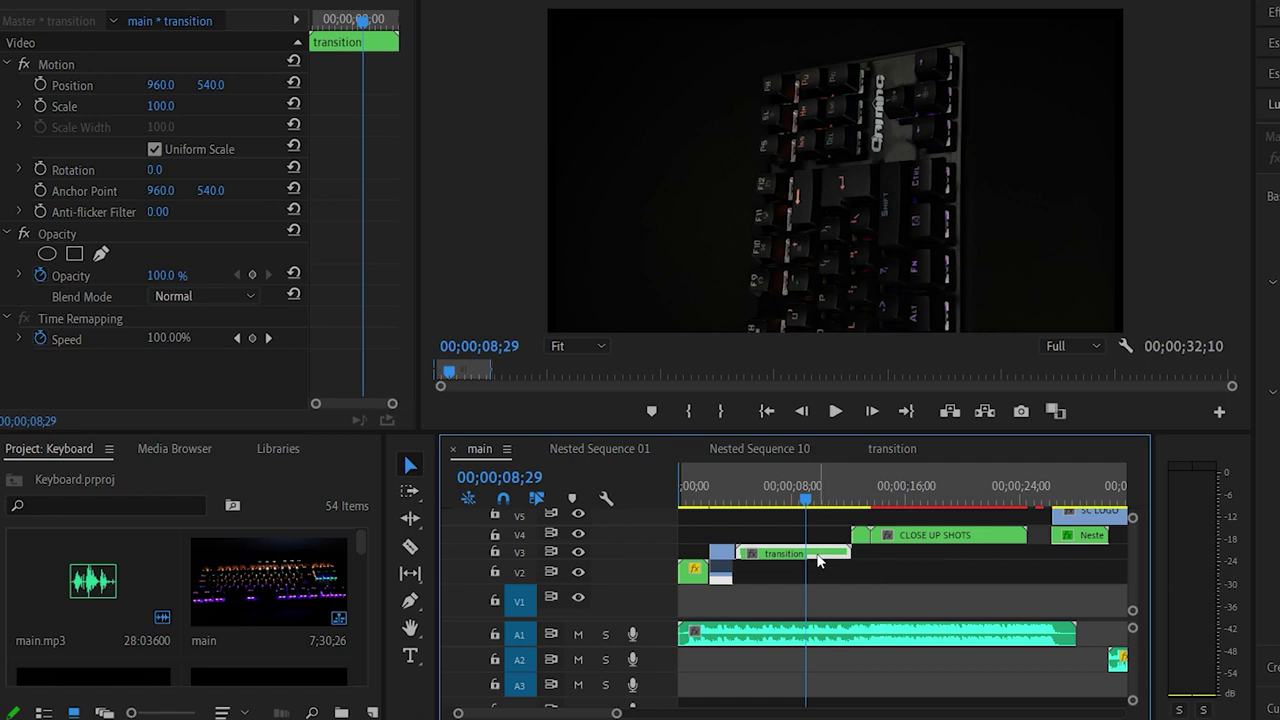
{"action": "left_click_drag", "start_coordinate": [808, 503], "coordinate": [789, 508]}
{"action": "key", "text": "space"}
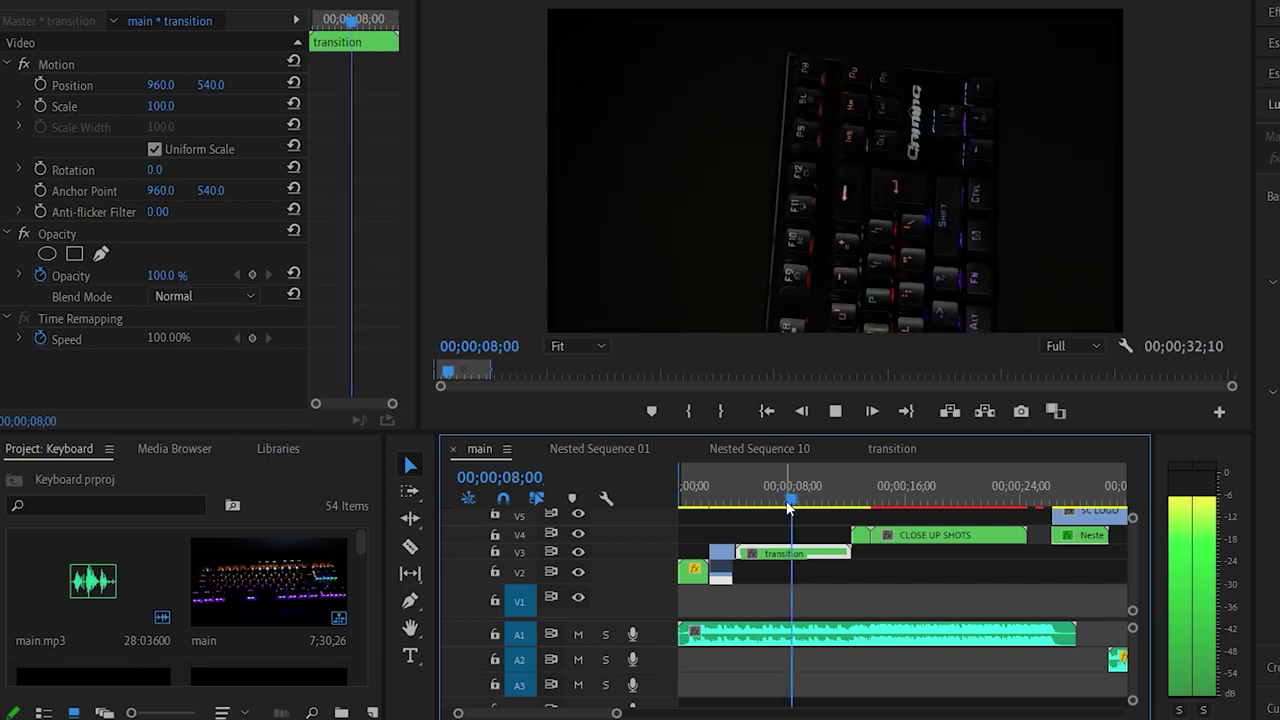
{"action": "key", "text": "space"}
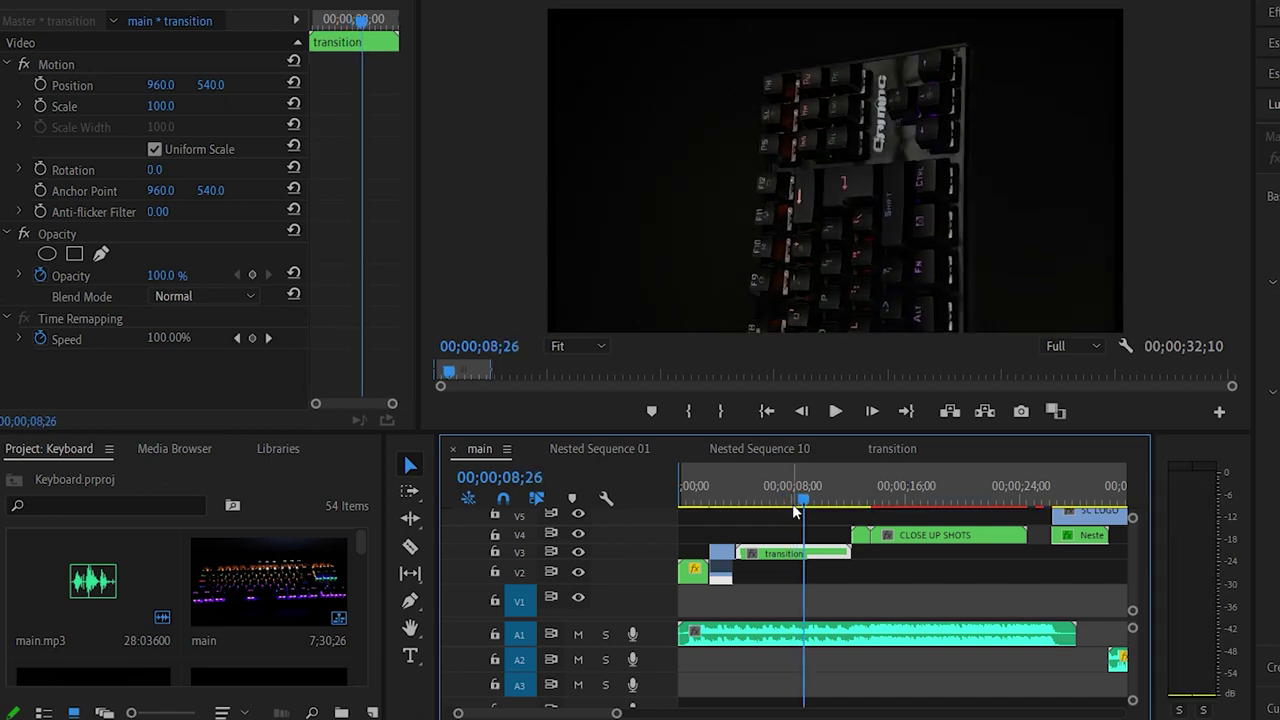
{"action": "key", "text": "space"}
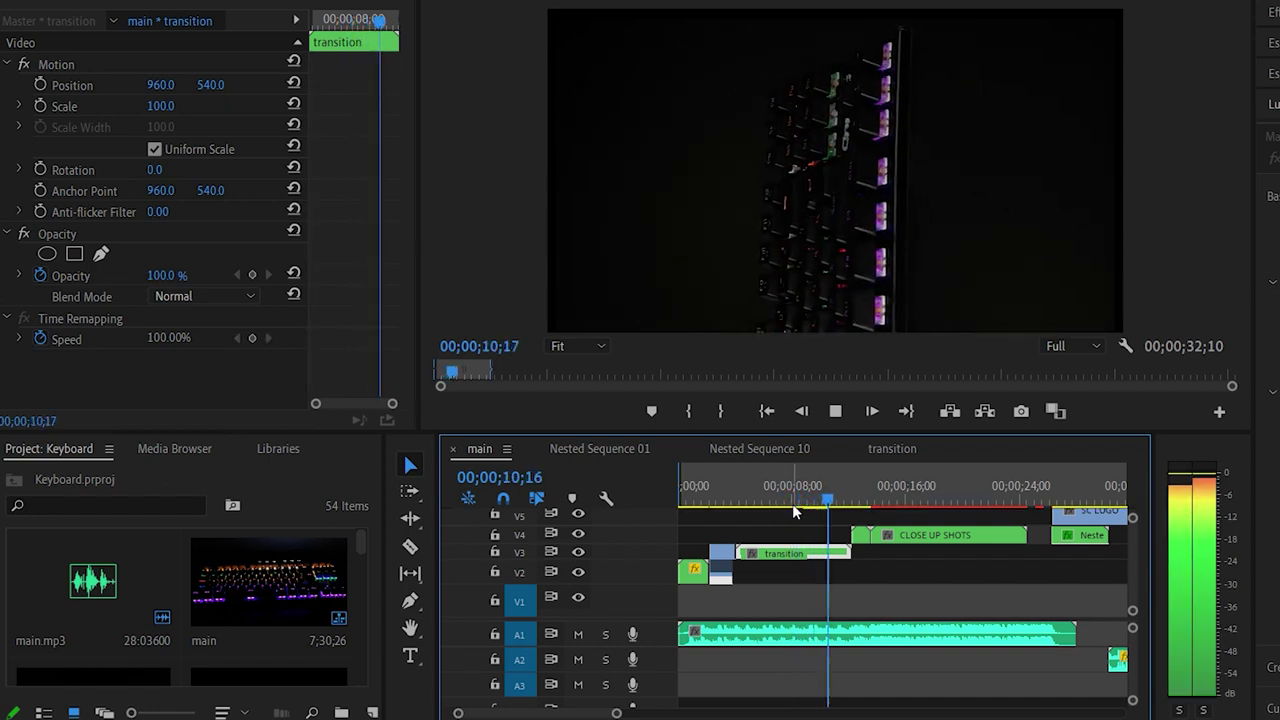
{"action": "key", "text": "space"}
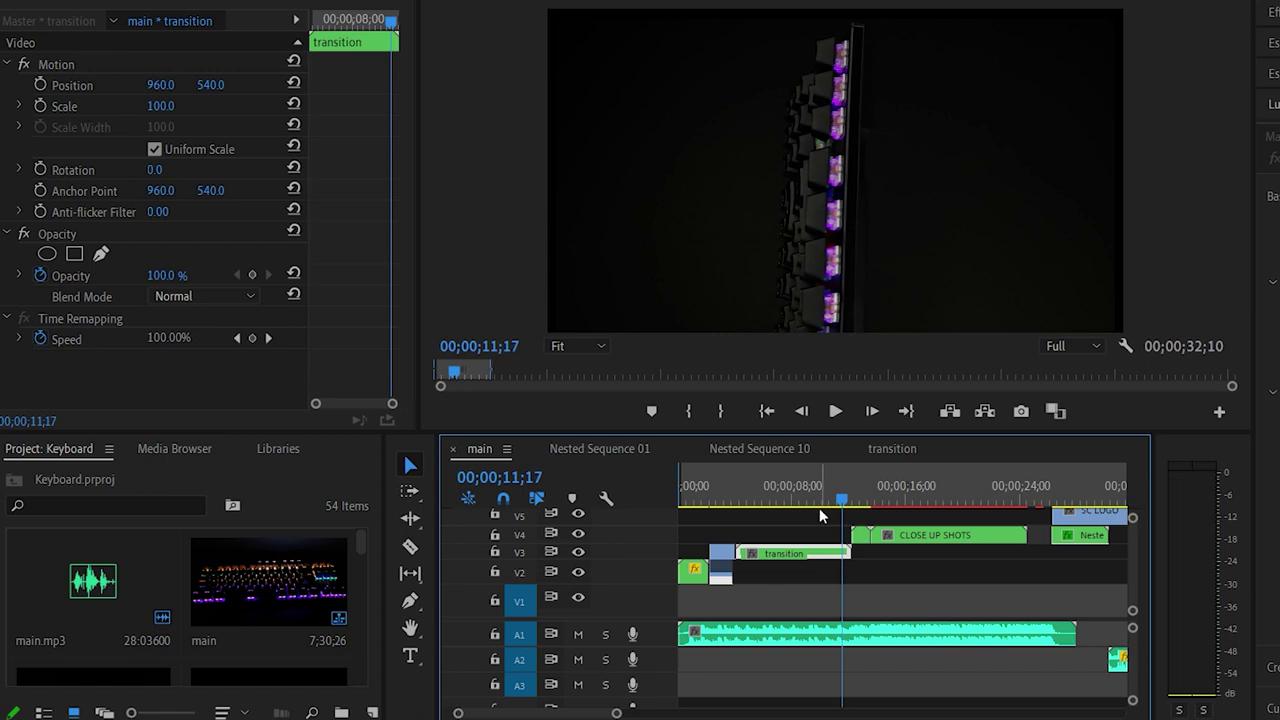
{"action": "key", "text": "space"}
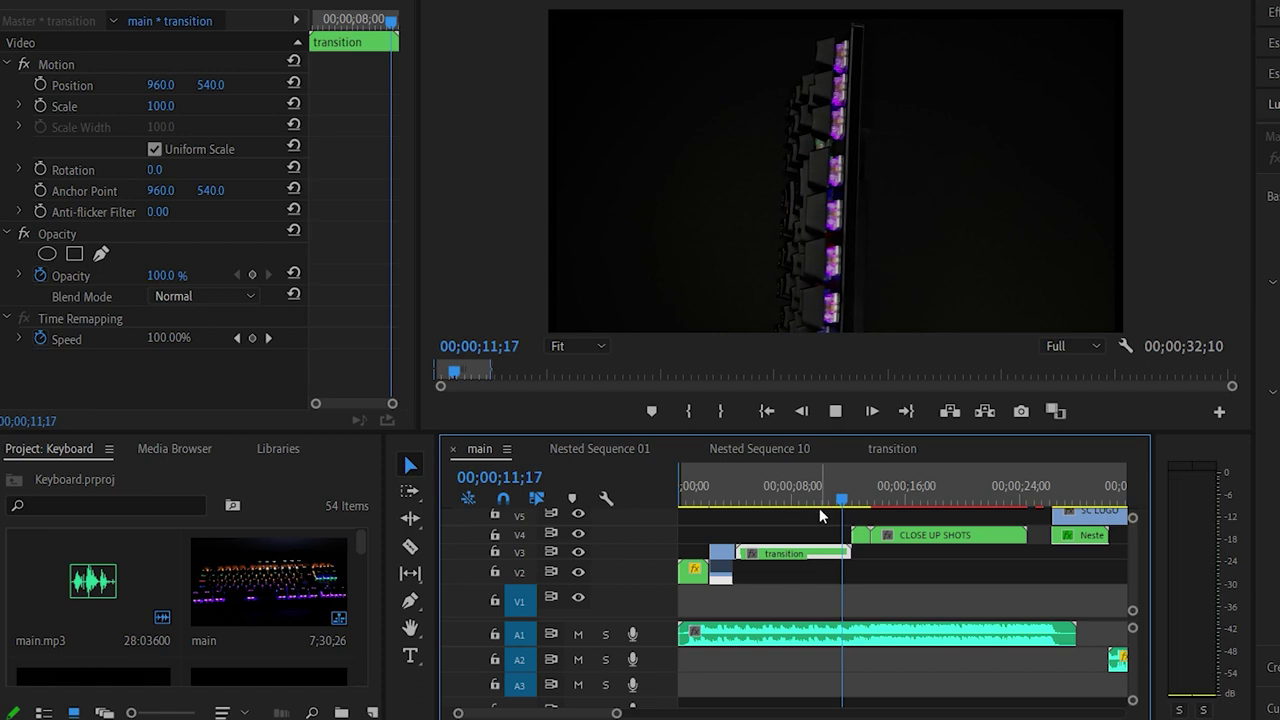
{"action": "key", "text": "space"}
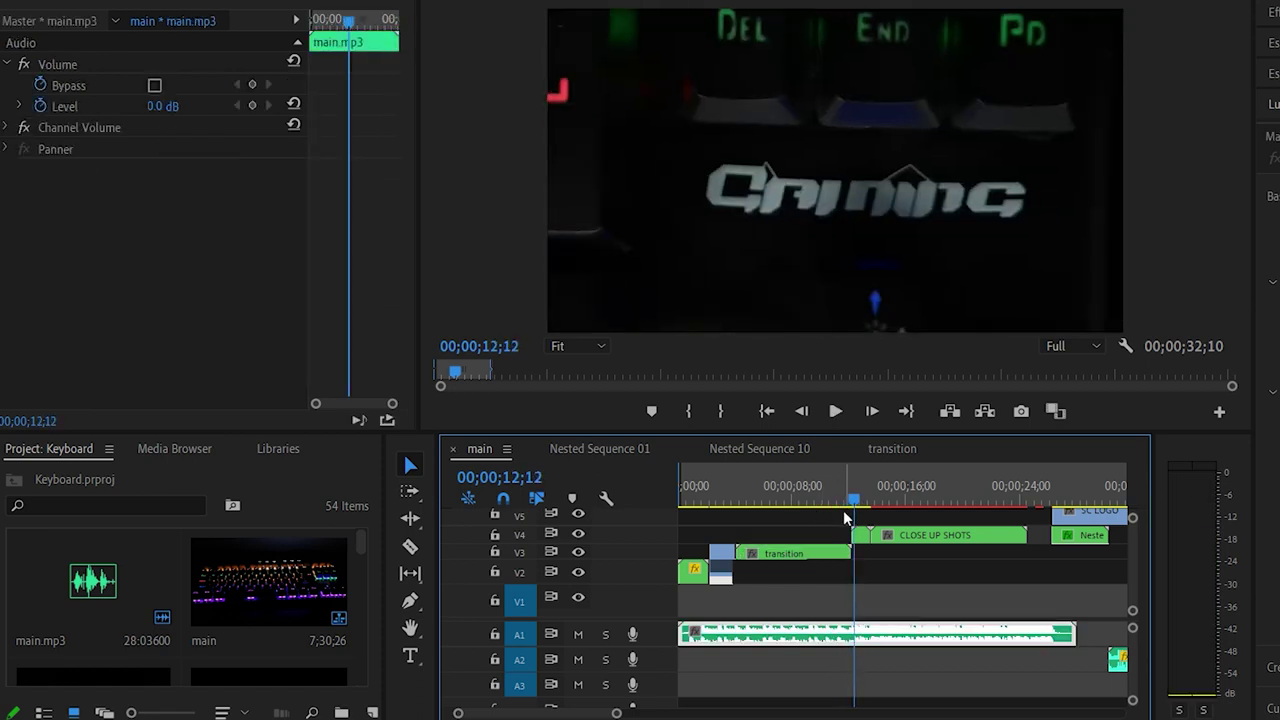
Open the mabibilis nested sequence from V4 and play its run of short clips twice from 00;00;00;00.
{"action": "left_click_drag", "start_coordinate": [616, 713], "coordinate": [551, 713]}
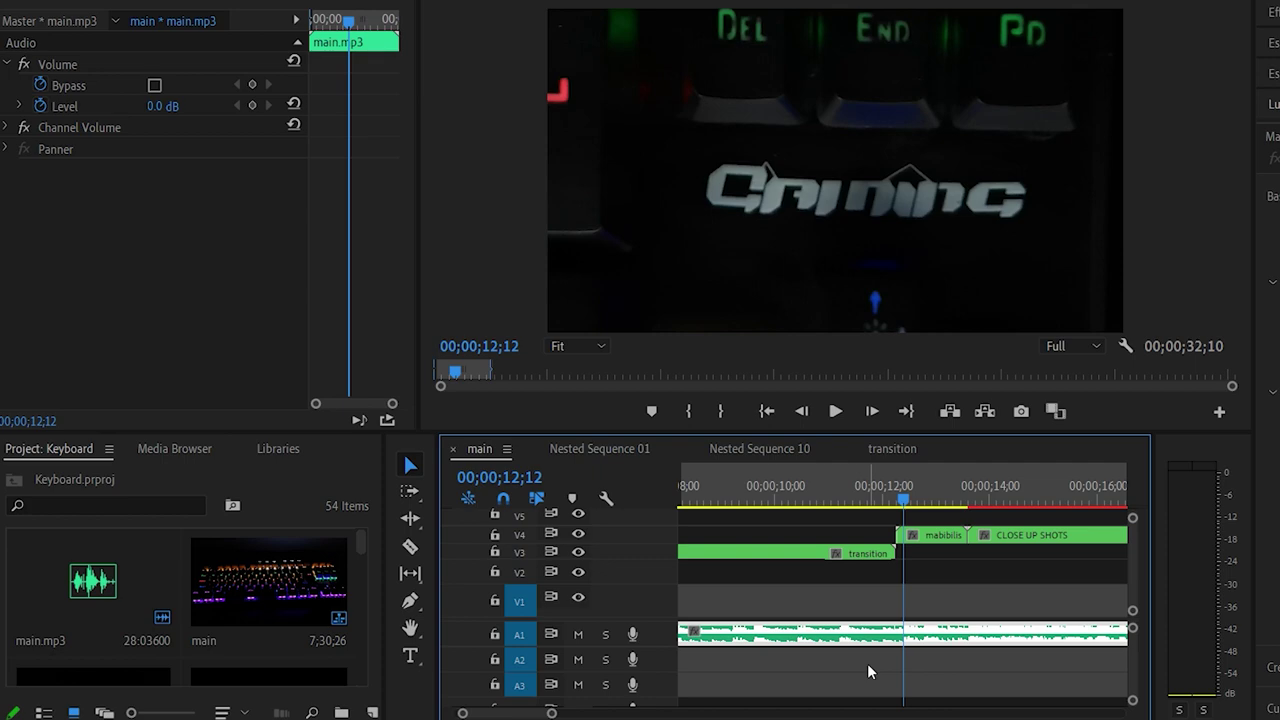
{"action": "double_click", "coordinate": [940, 538]}
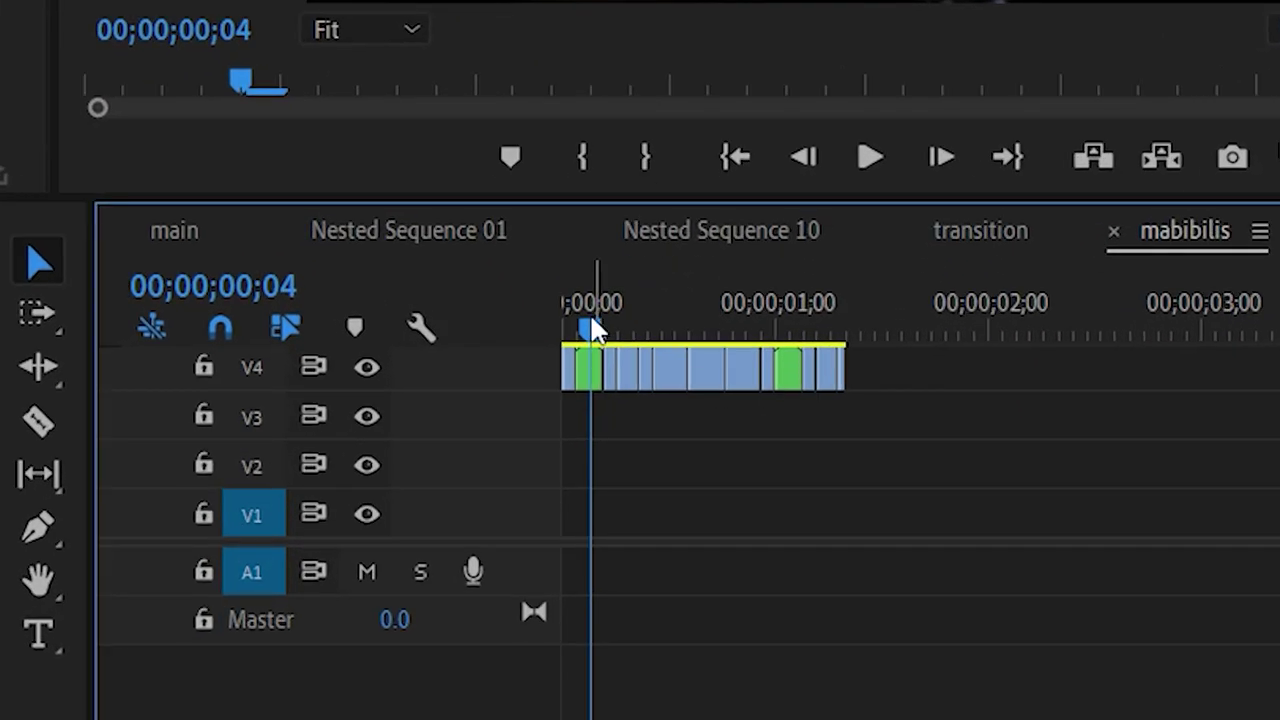
{"action": "left_click_drag", "start_coordinate": [695, 497], "coordinate": [674, 500]}
{"action": "key", "text": "minus"}
{"action": "key", "text": "minus"}
{"action": "key", "text": "minus"}
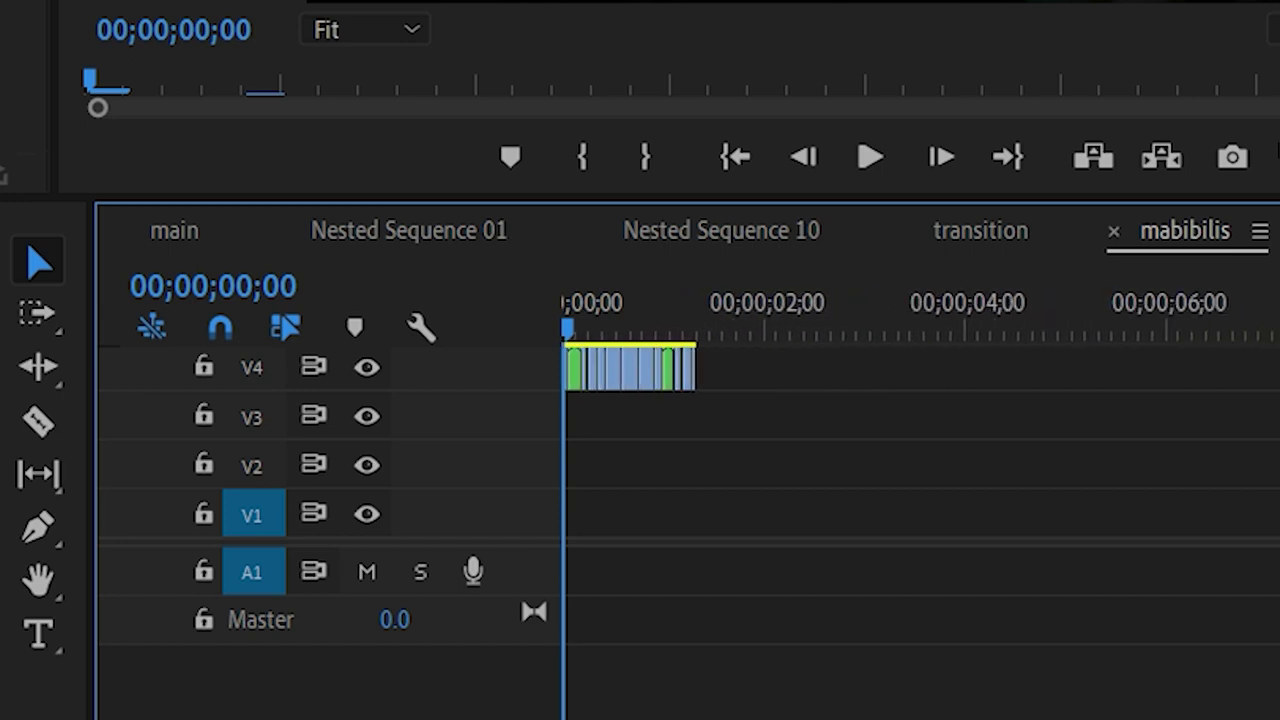
{"action": "key", "text": "space"}
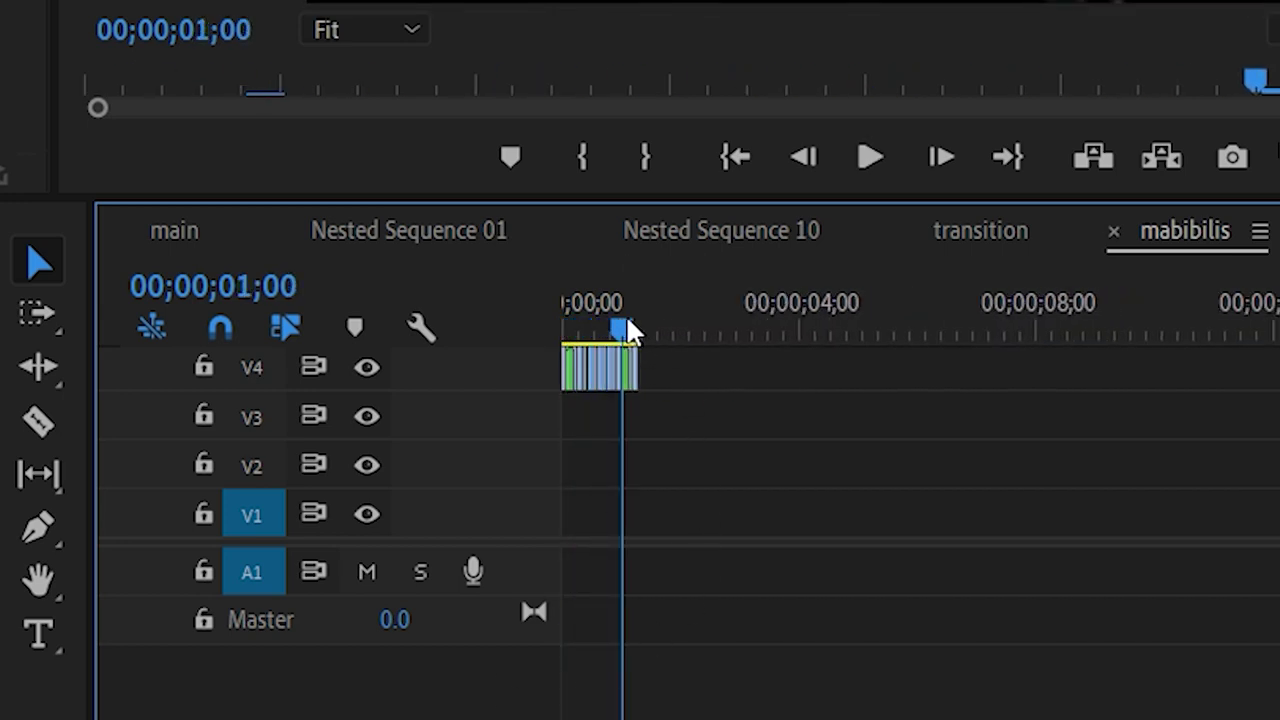
{"action": "left_click_drag", "start_coordinate": [620, 323], "coordinate": [504, 322]}
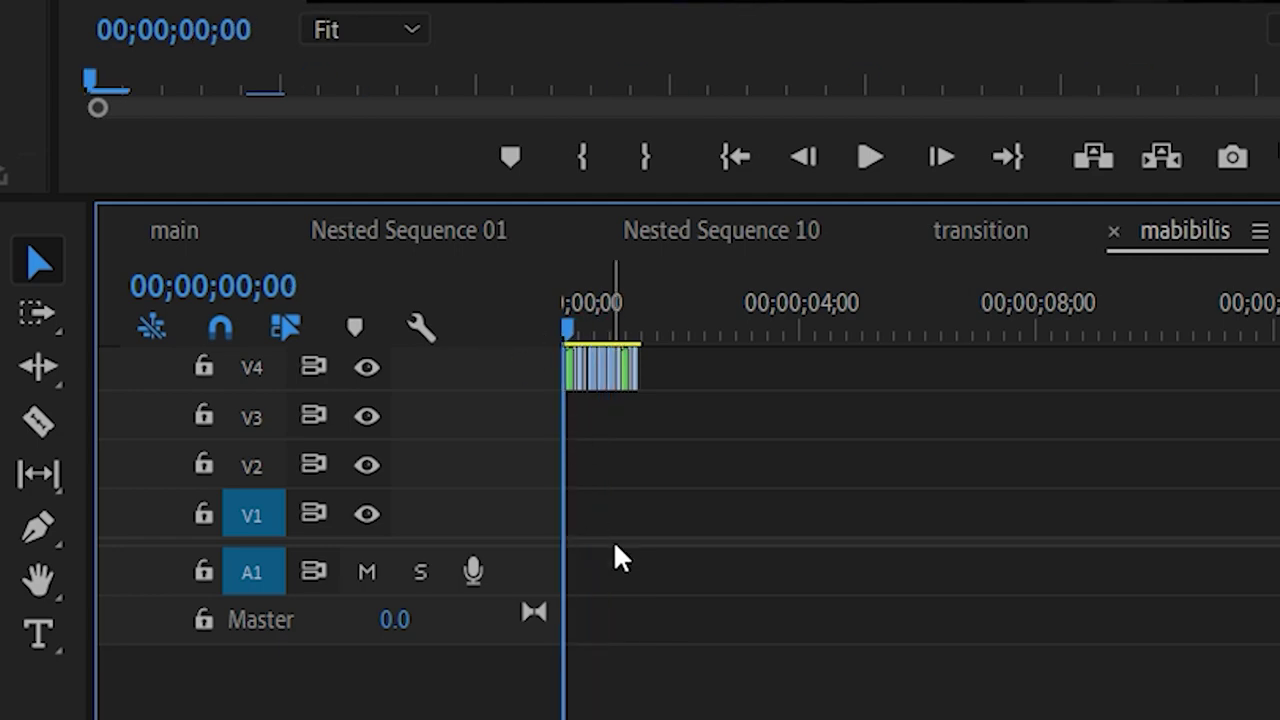
{"action": "key", "text": "space"}
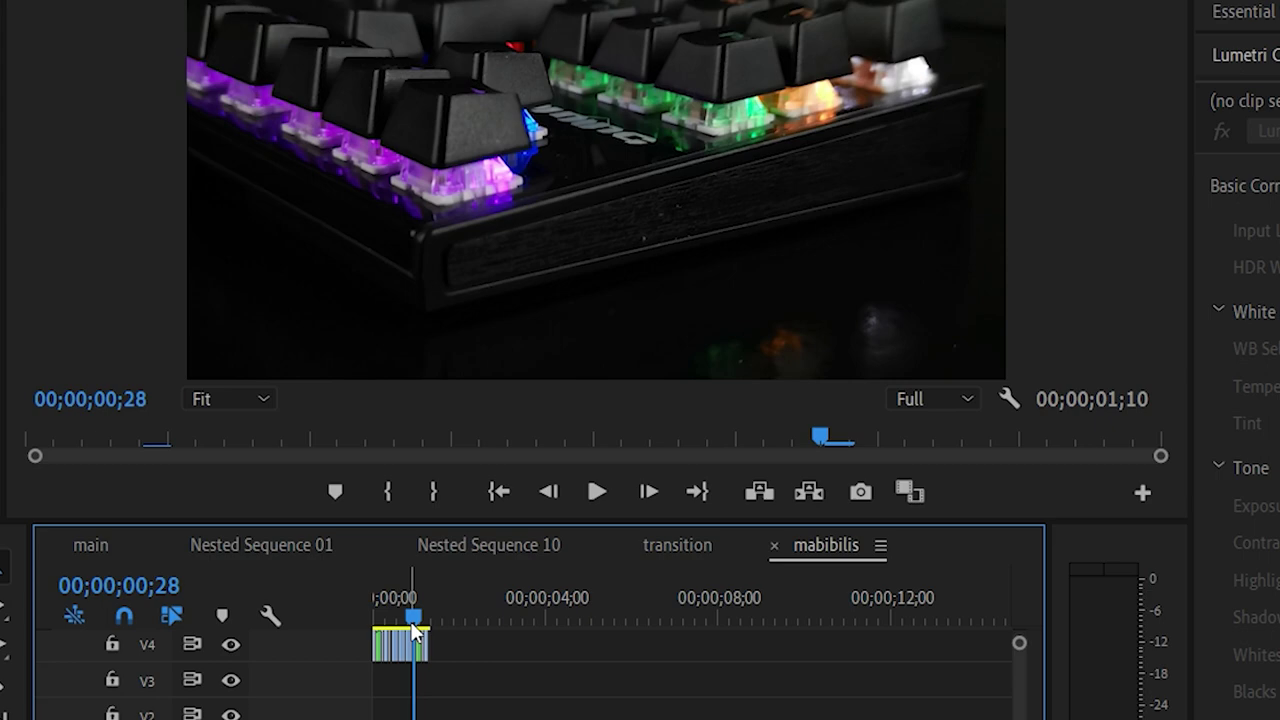
Examine the mabibilis sequence's rapid cuts frame by frame from 00;00;00;00 to its end.
{"action": "left_click_drag", "start_coordinate": [415, 617], "coordinate": [334, 618]}
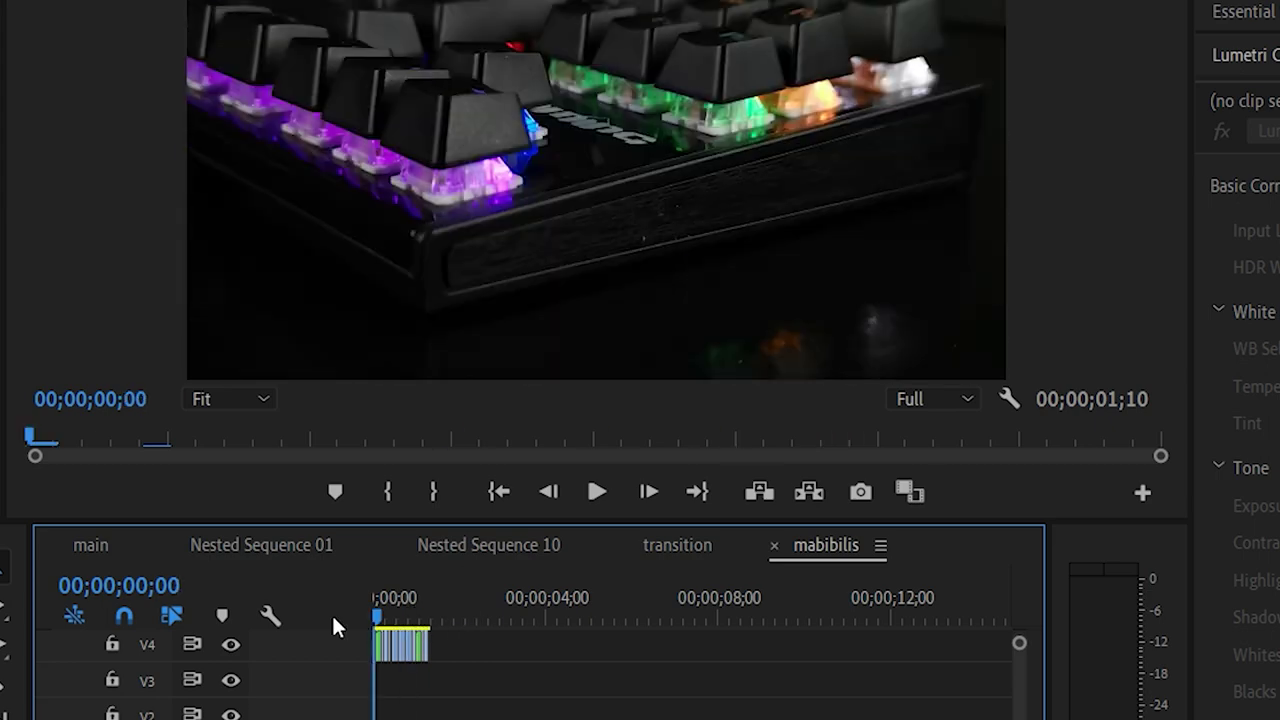
{"action": "key", "text": "Right"}
{"action": "key", "text": "Right"}
{"action": "key", "text": "Right"}
{"action": "key", "text": "Right"}
{"action": "key", "text": "Right"}
{"action": "key", "text": "Right"}
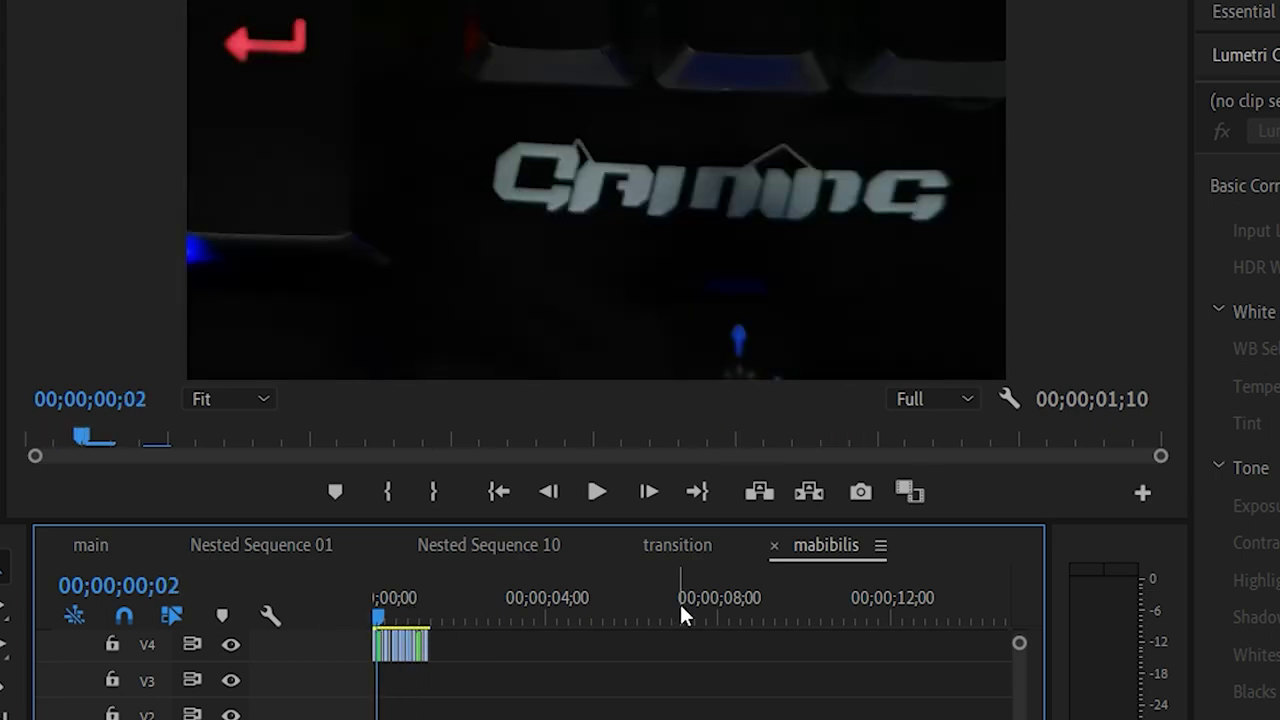
{"action": "key", "text": "Right"}
{"action": "key", "text": "Right"}
{"action": "key", "text": "Right"}
{"action": "key", "text": "Right"}
{"action": "key", "text": "Right"}
{"action": "key", "text": "Right"}
{"action": "key", "text": "Right"}
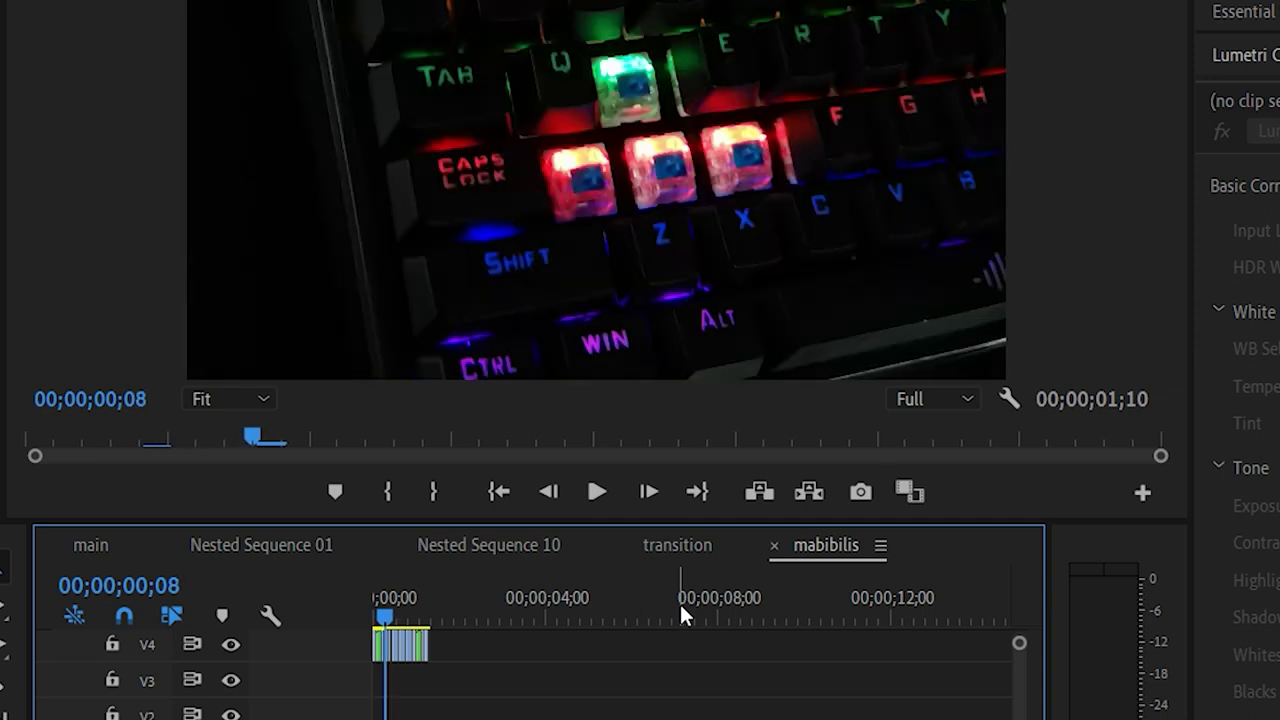
{"action": "key", "text": "Right"}
{"action": "key", "text": "Right"}
{"action": "key", "text": "Right"}
{"action": "key", "text": "Right"}
{"action": "key", "text": "Right"}
{"action": "key", "text": "Right"}
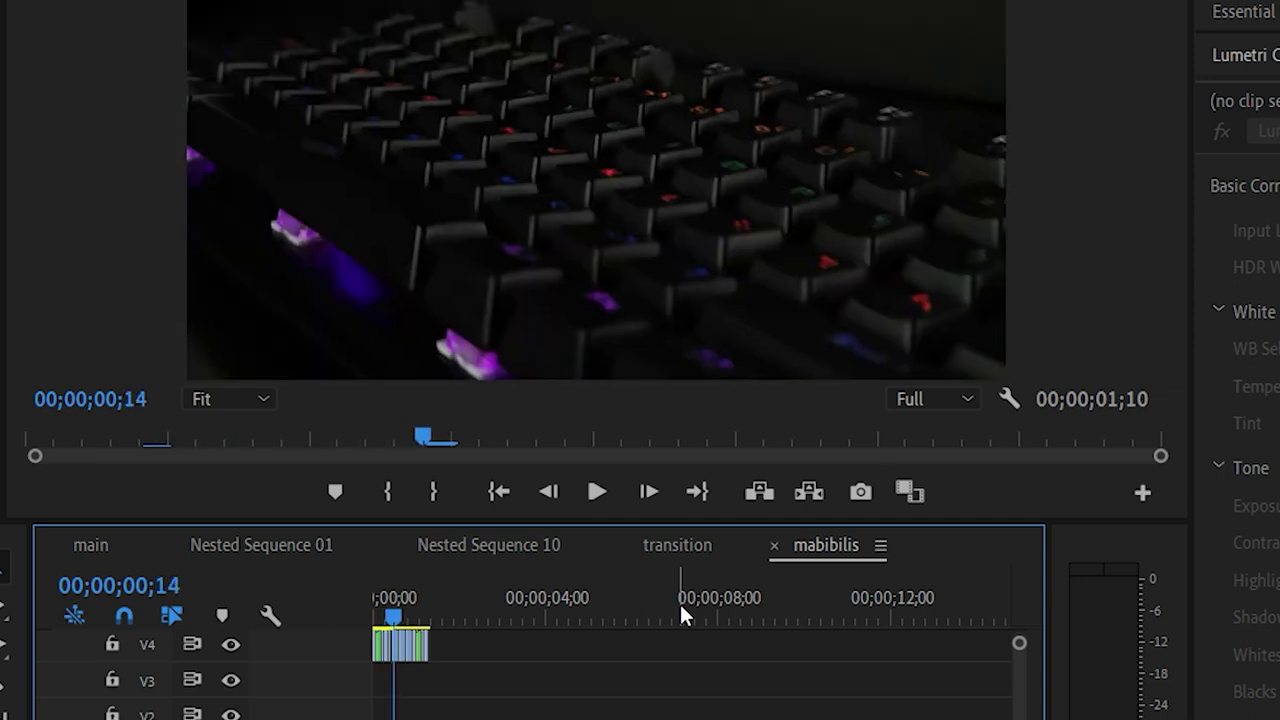
{"action": "key", "text": "Right"}
{"action": "key", "text": "Right"}
{"action": "key", "text": "Right"}
{"action": "key", "text": "Right"}
{"action": "key", "text": "Right"}
{"action": "key", "text": "Right"}
{"action": "key", "text": "Right"}
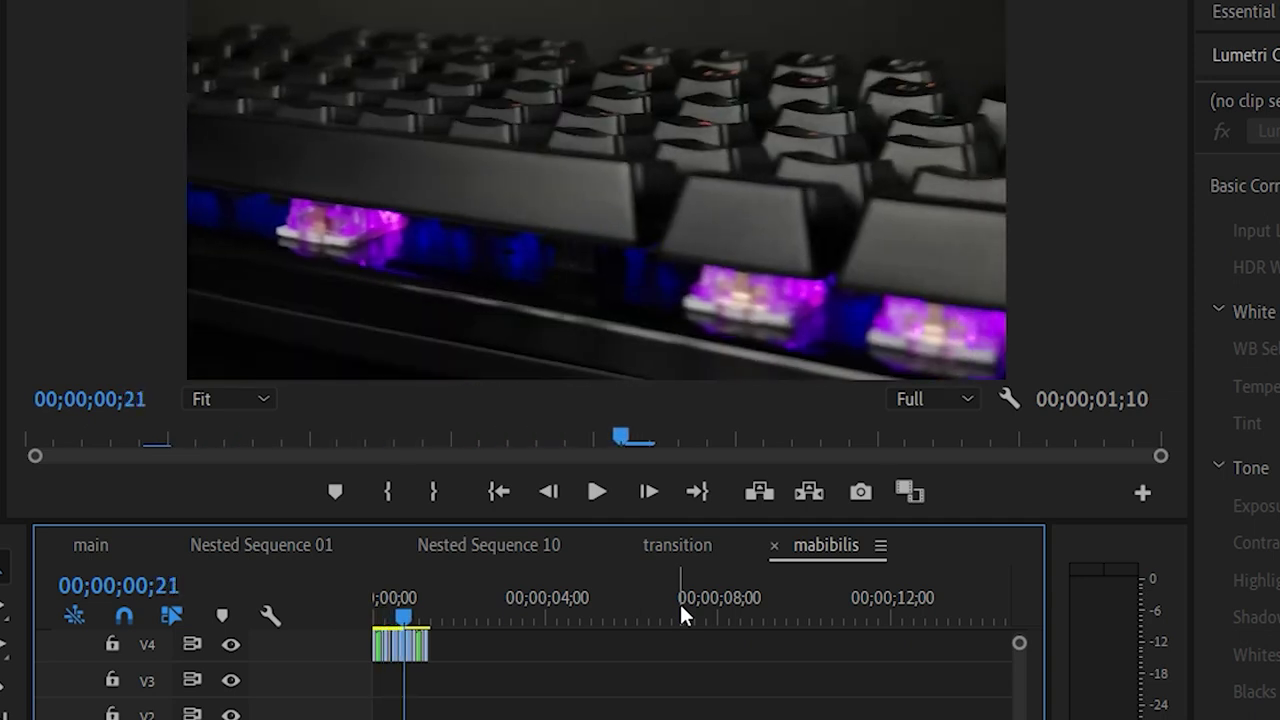
{"action": "key", "text": "Right"}
{"action": "key", "text": "Right"}
{"action": "key", "text": "Right"}
{"action": "key", "text": "Right"}
{"action": "key", "text": "Right"}
{"action": "key", "text": "Right"}
{"action": "key", "text": "Right"}
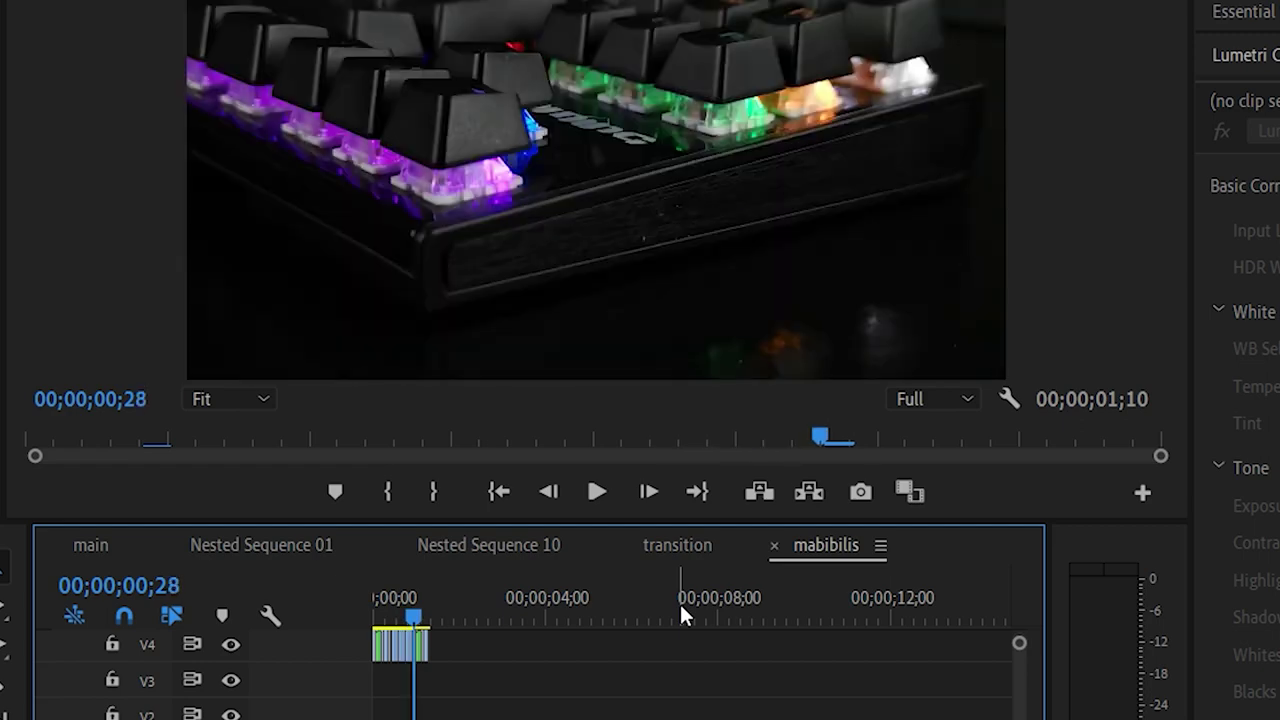
{"action": "key", "text": "Right"}
{"action": "key", "text": "Right"}
{"action": "key", "text": "Right"}
{"action": "key", "text": "Right"}
{"action": "key", "text": "Right"}
{"action": "key", "text": "Right"}
{"action": "key", "text": "Right"}
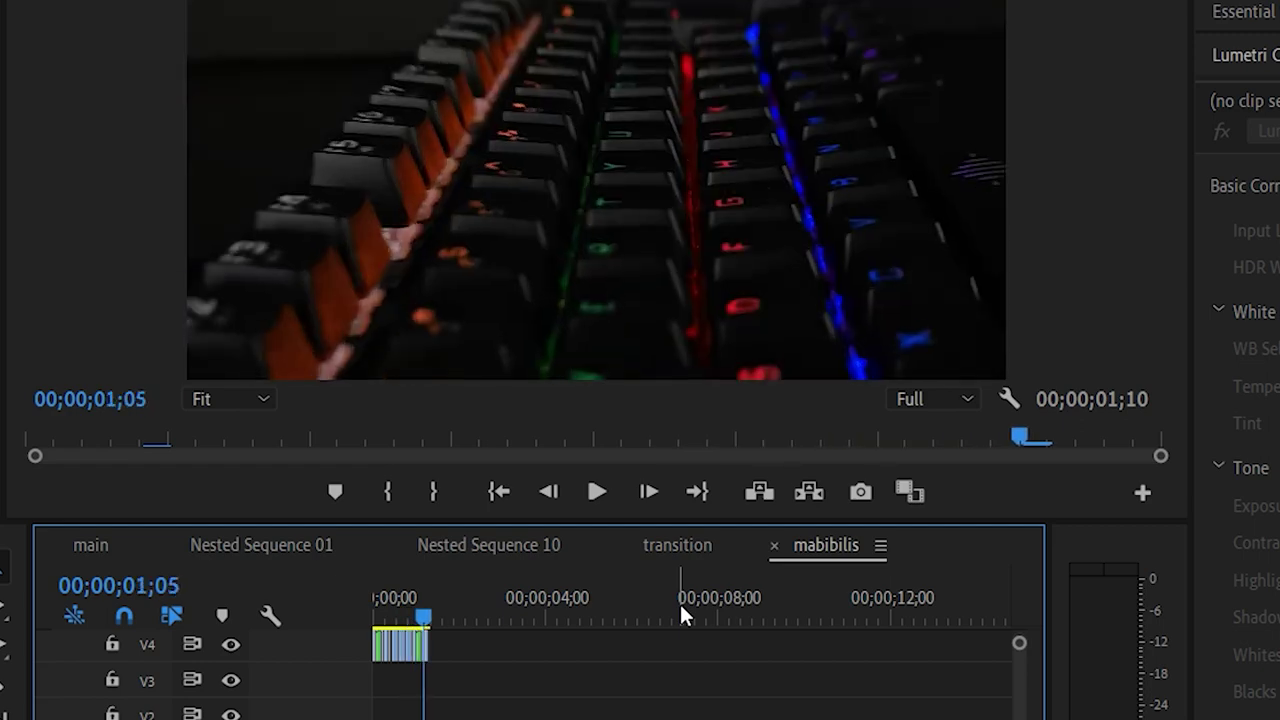
{"action": "key", "text": "Right"}
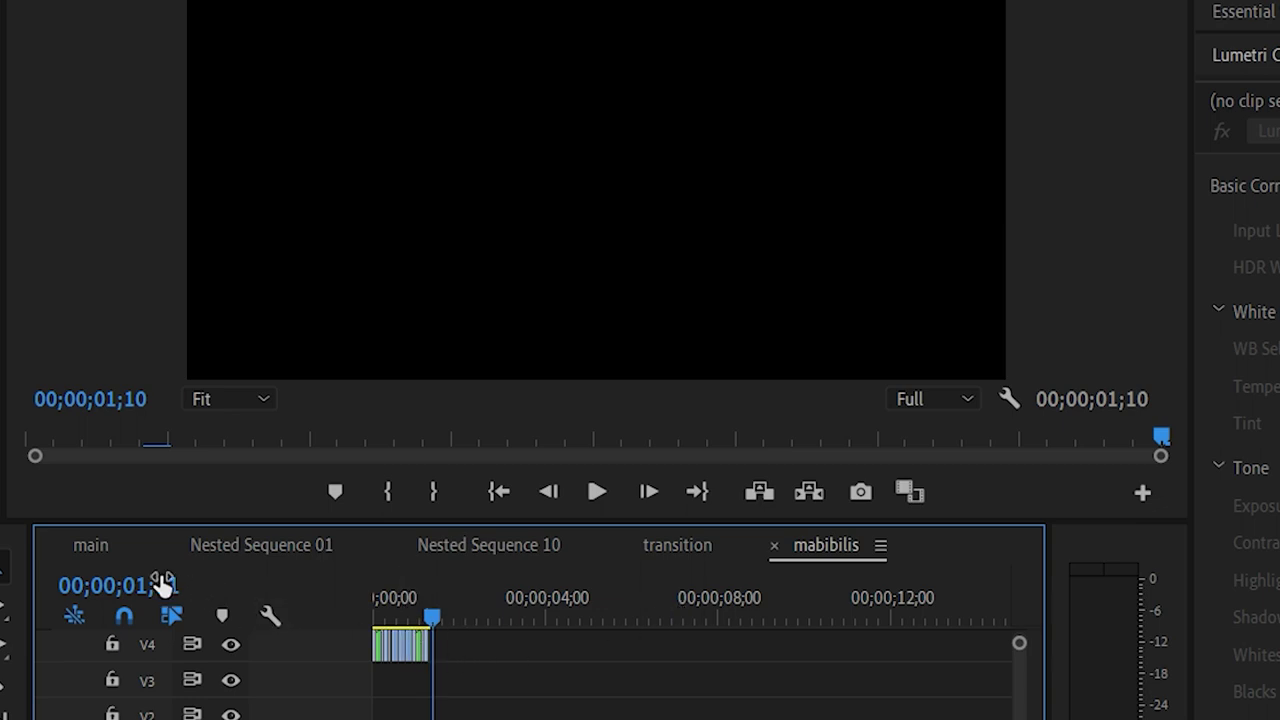
Return to the main sequence and play from the mabibilis clip into CLOSE UP SHOTS, stopping at 00;00;16;26.
{"action": "left_click", "coordinate": [90, 546]}
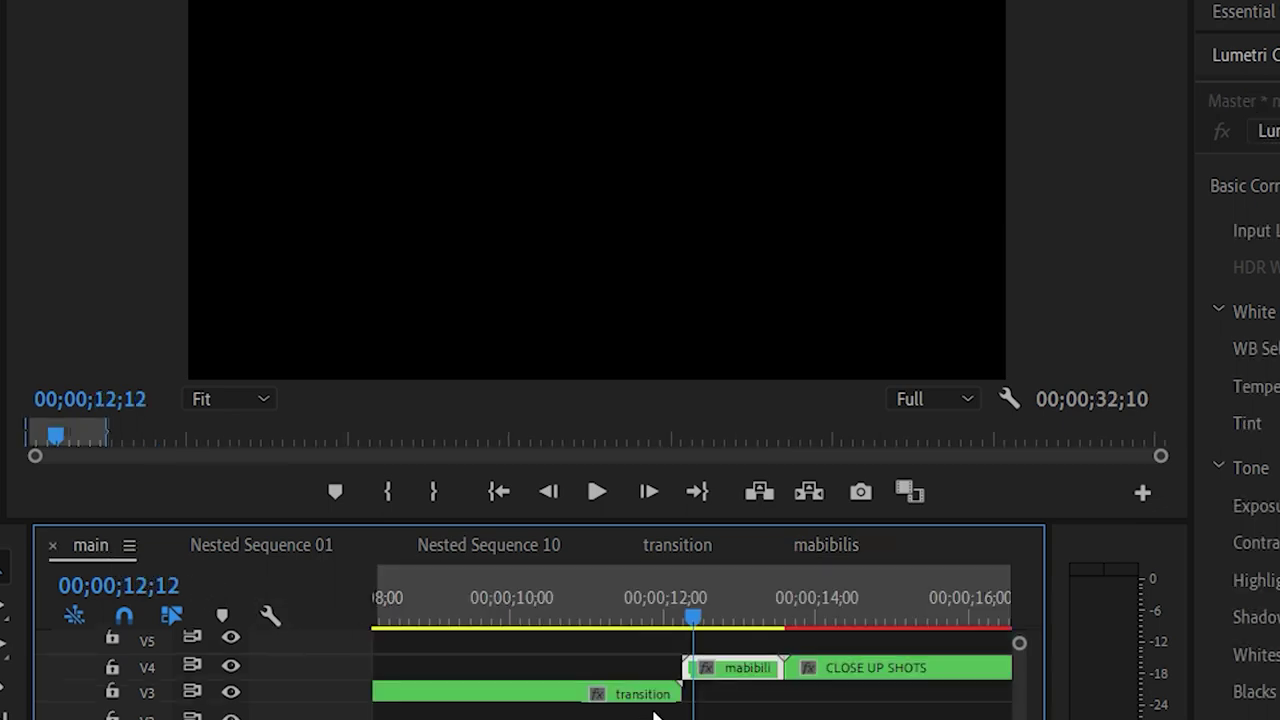
{"action": "key", "text": "space"}
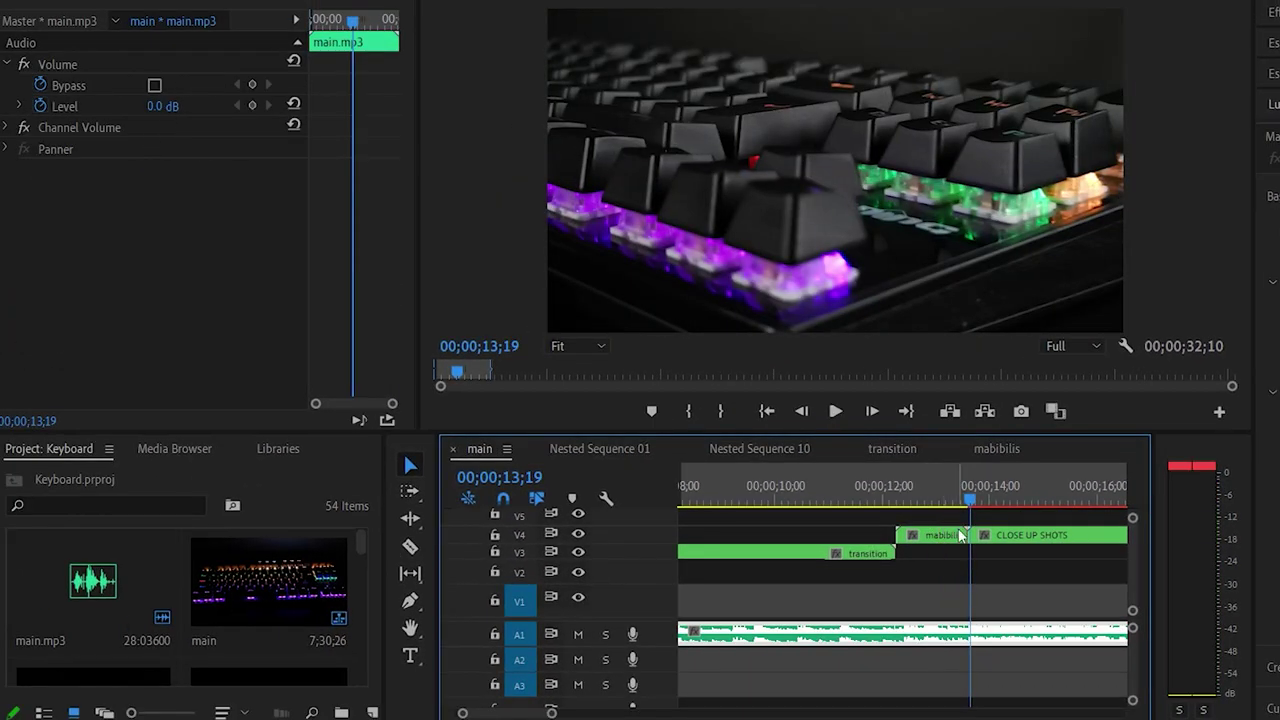
{"action": "left_click_drag", "start_coordinate": [551, 712], "coordinate": [608, 712]}
{"action": "left_click_drag", "start_coordinate": [903, 492], "coordinate": [913, 500]}
{"action": "key", "text": "j"}
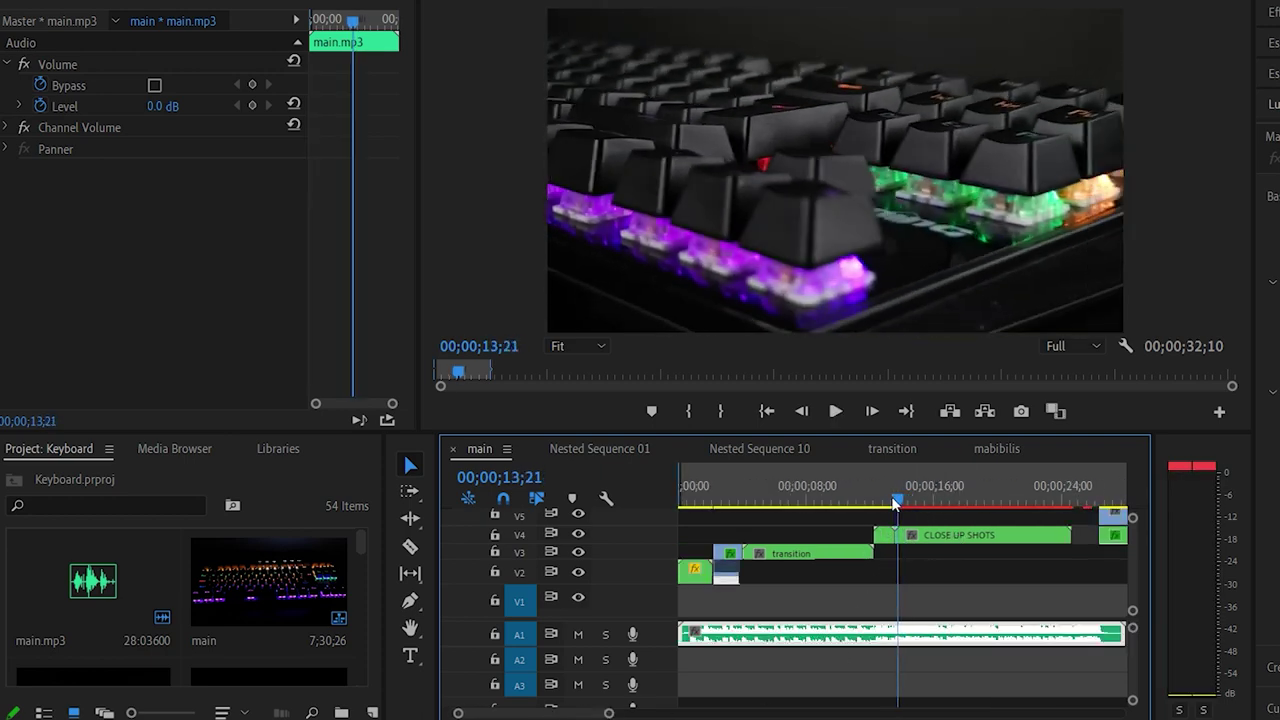
{"action": "key", "text": "l"}
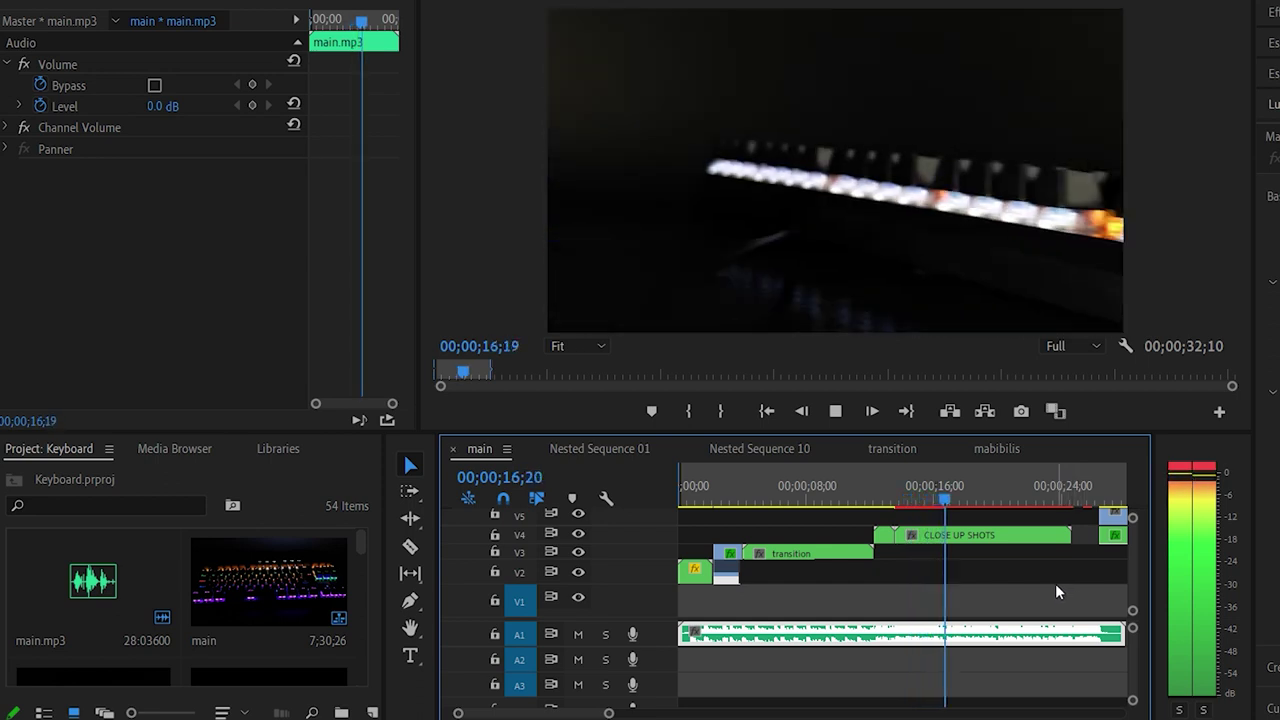
{"action": "key", "text": "k"}
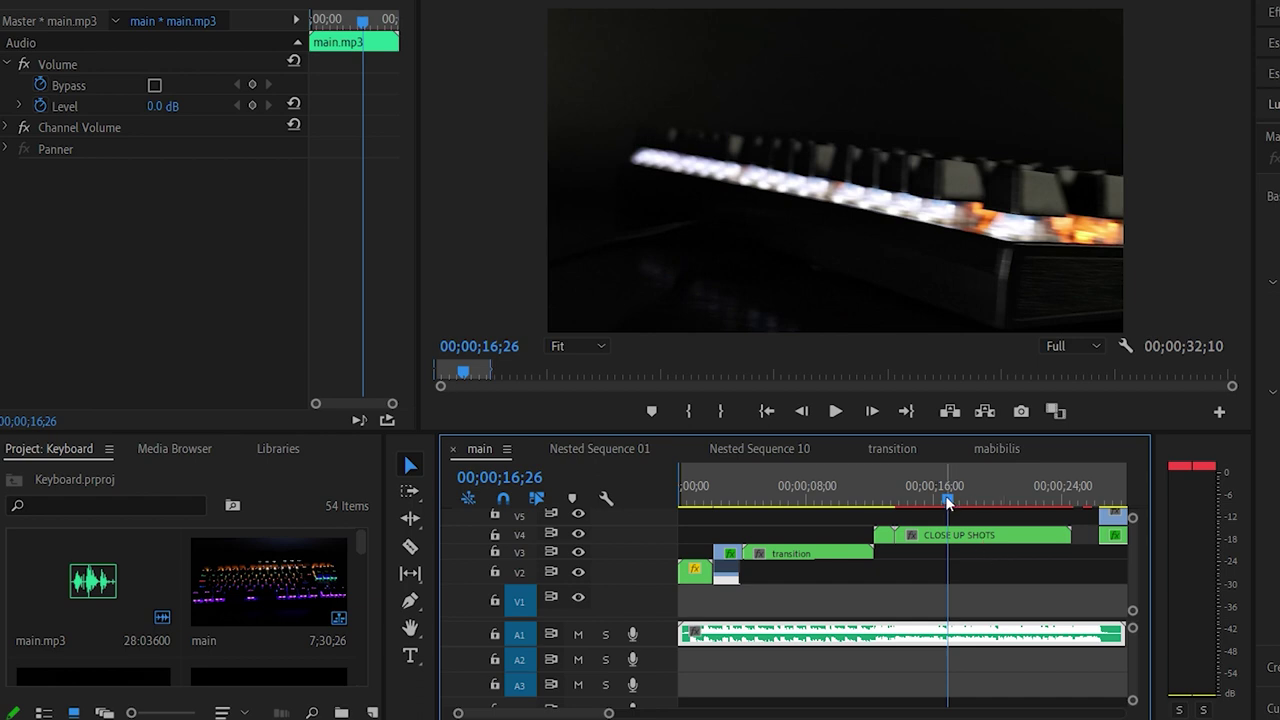
Replay CLOSE UP SHOTS from about 00;00;16;00 through to its end, stopping at 00;00;24;20.
{"action": "left_click_drag", "start_coordinate": [944, 503], "coordinate": [934, 504]}
{"action": "key", "text": "space"}
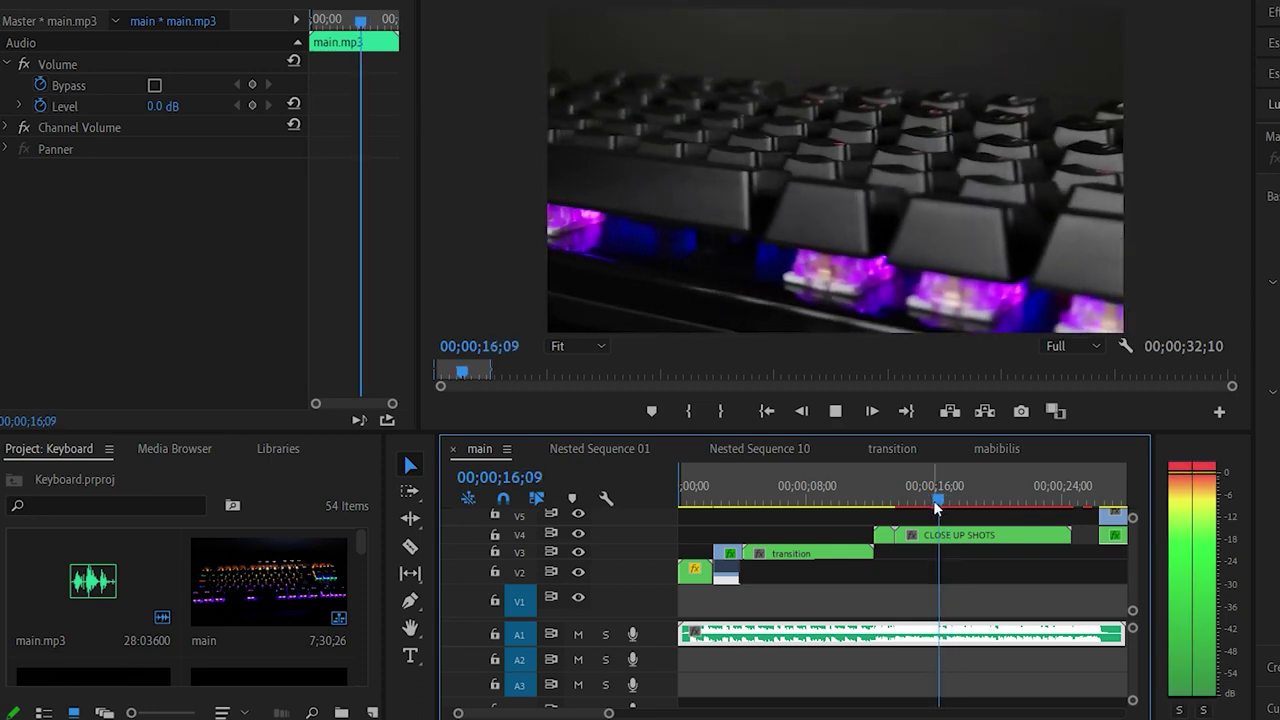
{"action": "key", "text": "space"}
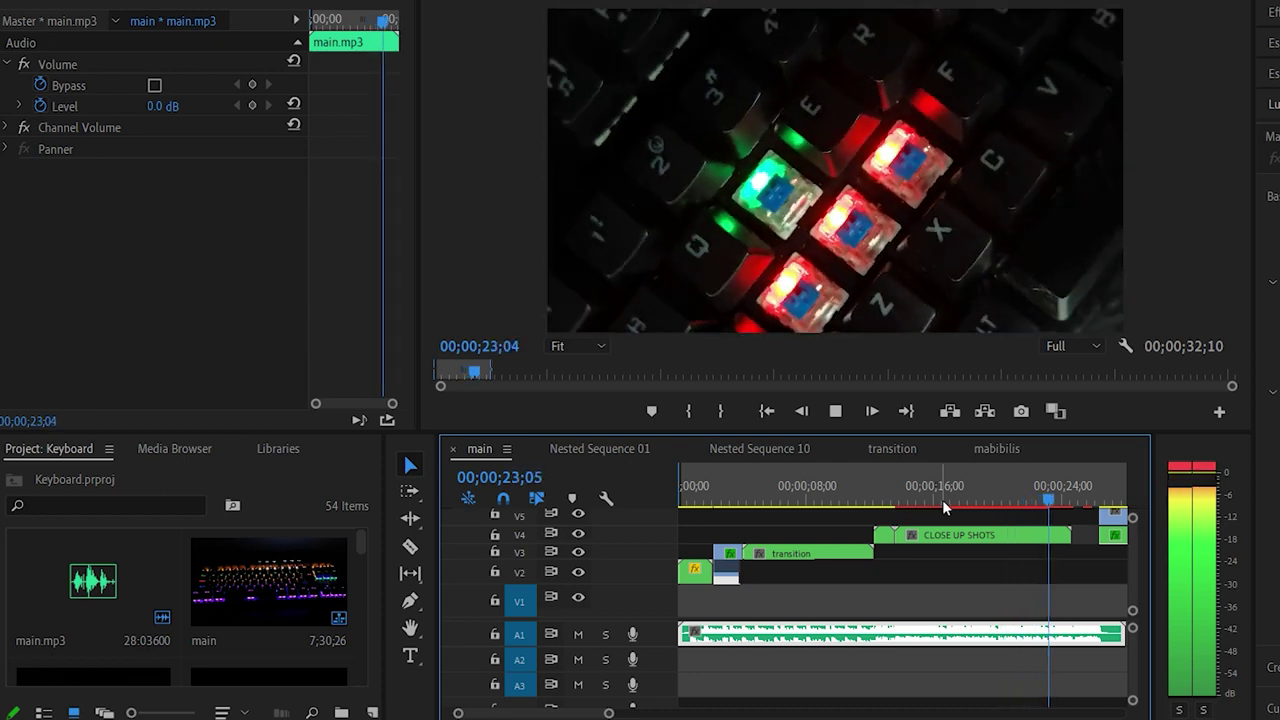
{"action": "key", "text": "space"}
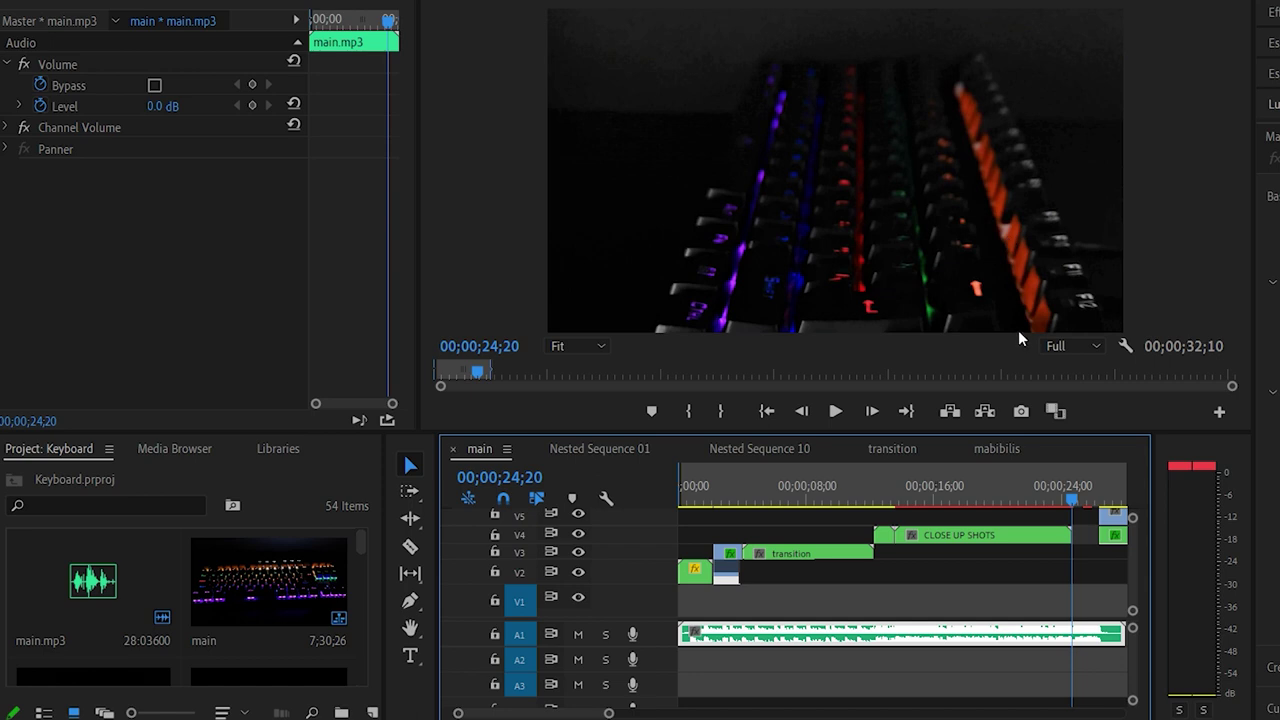
Examine the spaced one-frame clips after CLOSE UP SHOTS frame by frame from 00;00;24;18 to 00;00;24;29.
{"action": "left_click_drag", "start_coordinate": [608, 712], "coordinate": [631, 712]}
{"action": "key", "text": "space"}
{"action": "key", "text": "space"}
{"action": "left_click_drag", "start_coordinate": [975, 497], "coordinate": [961, 497]}
{"action": "left_click_drag", "start_coordinate": [641, 713], "coordinate": [655, 714]}
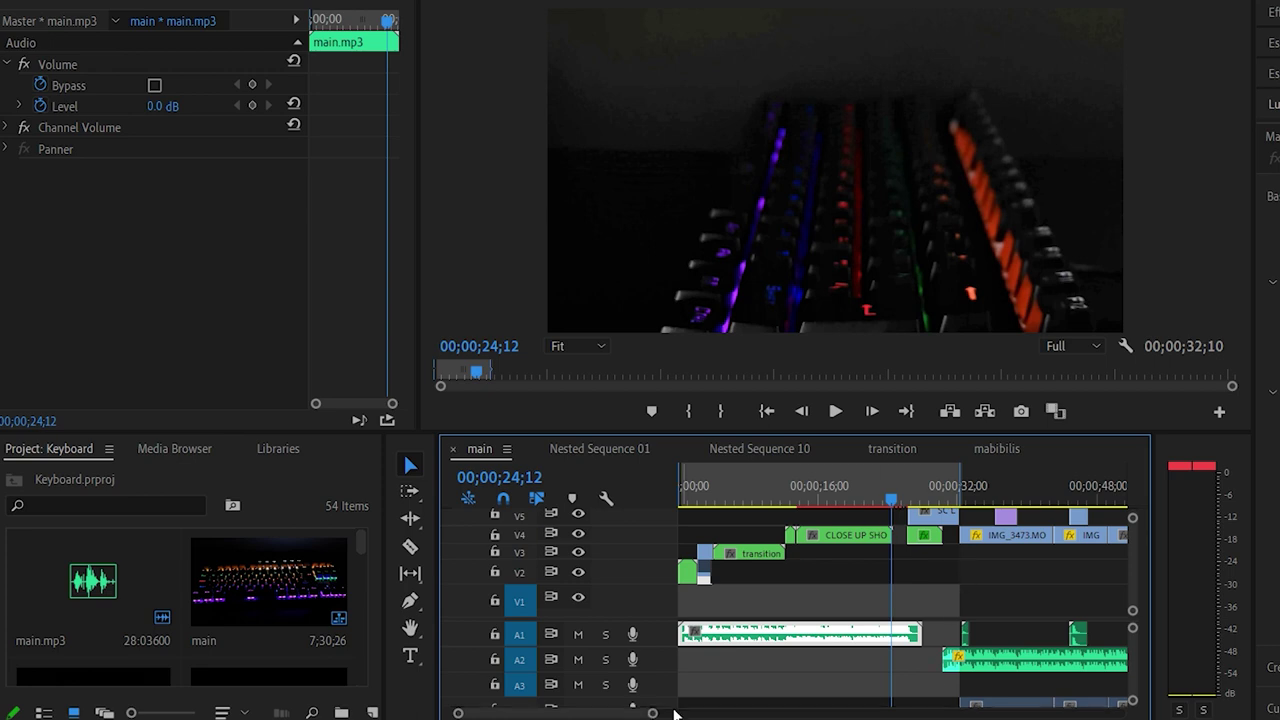
{"action": "scroll", "coordinate": [838, 605], "scroll_direction": "up", "scroll_amount": 8}
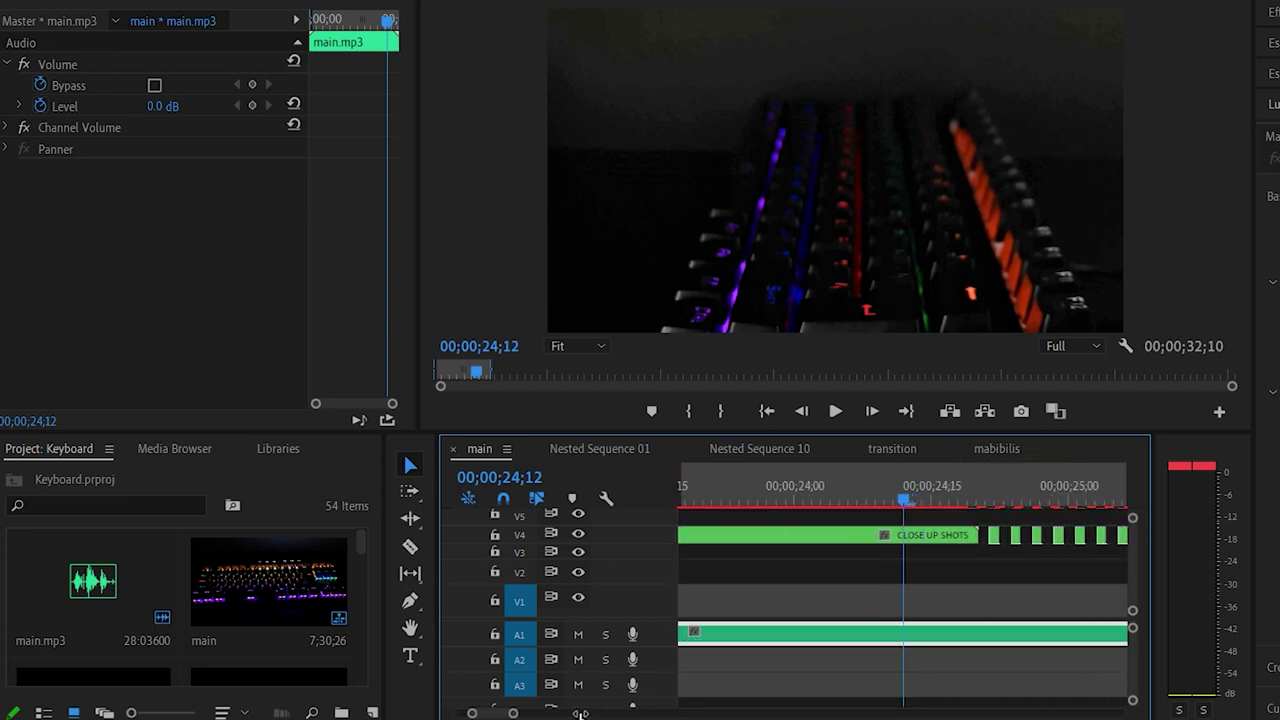
{"action": "left_click_drag", "start_coordinate": [905, 500], "coordinate": [1015, 520]}
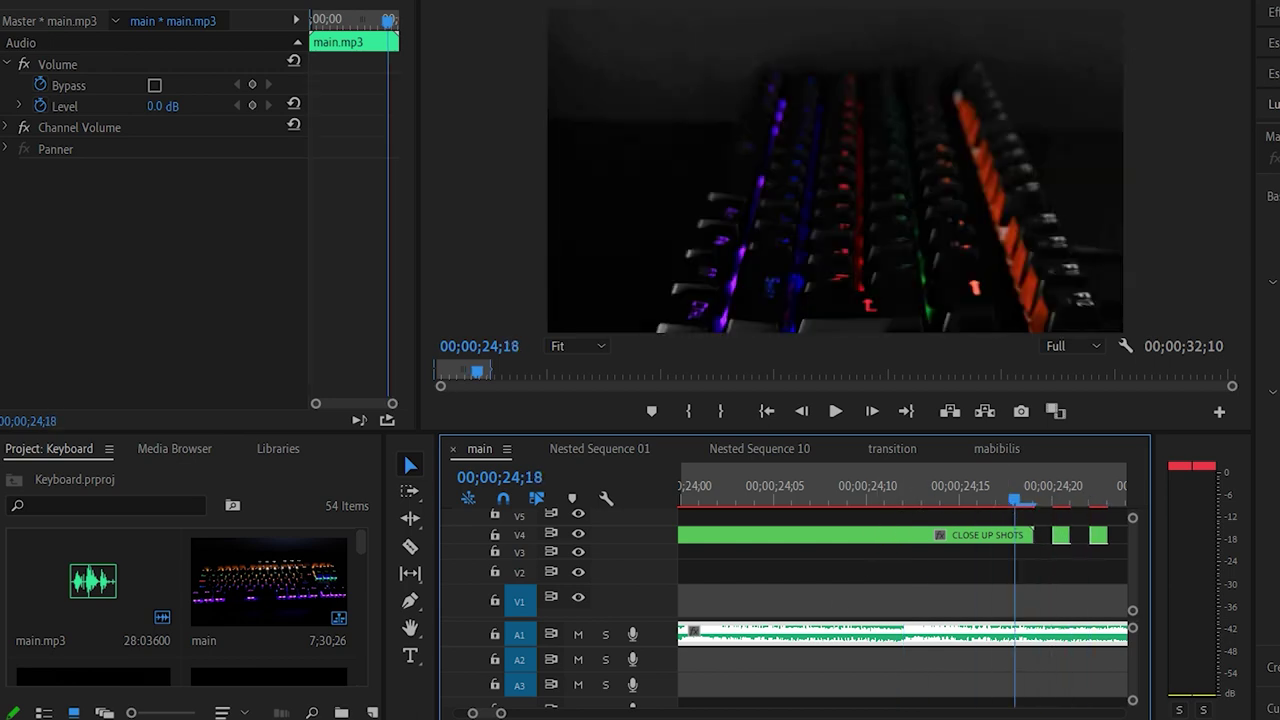
{"action": "key", "text": "Right"}
{"action": "key", "text": "Right"}
{"action": "key", "text": "Right"}
{"action": "key", "text": "Right"}
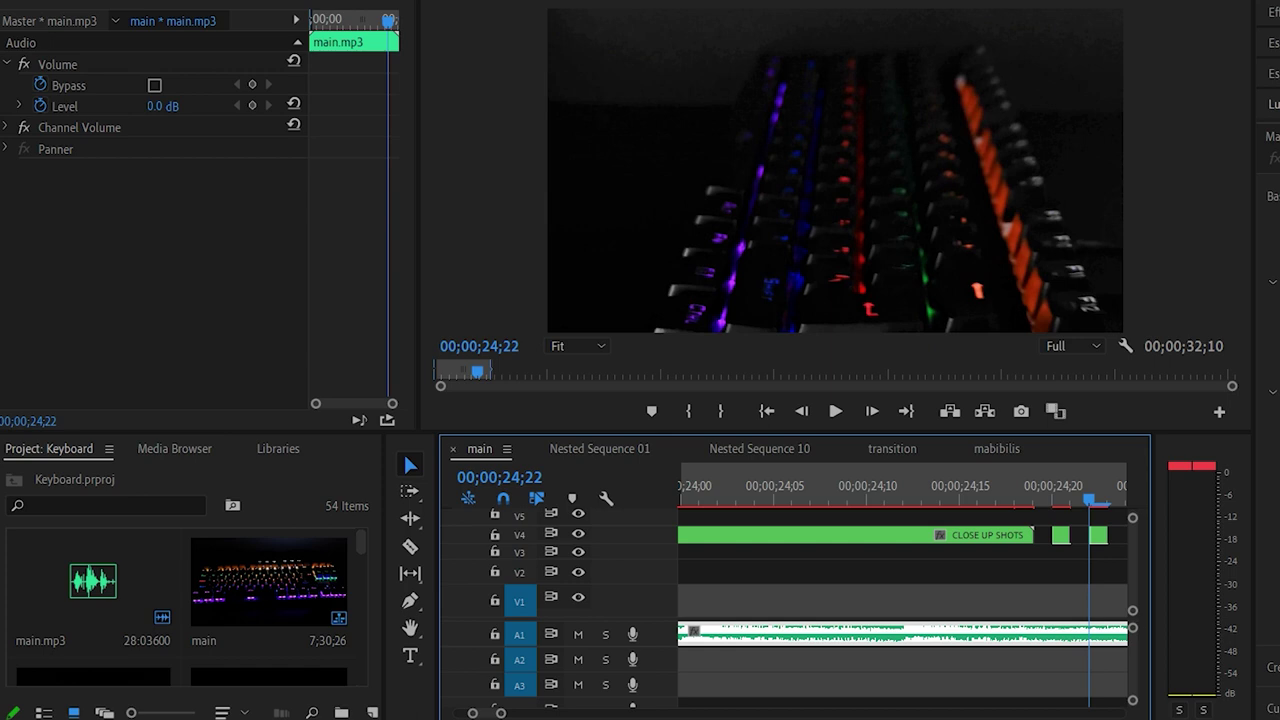
{"action": "key", "text": "Right"}
{"action": "key", "text": "Right"}
{"action": "key", "text": "Right"}
{"action": "key", "text": "Right"}
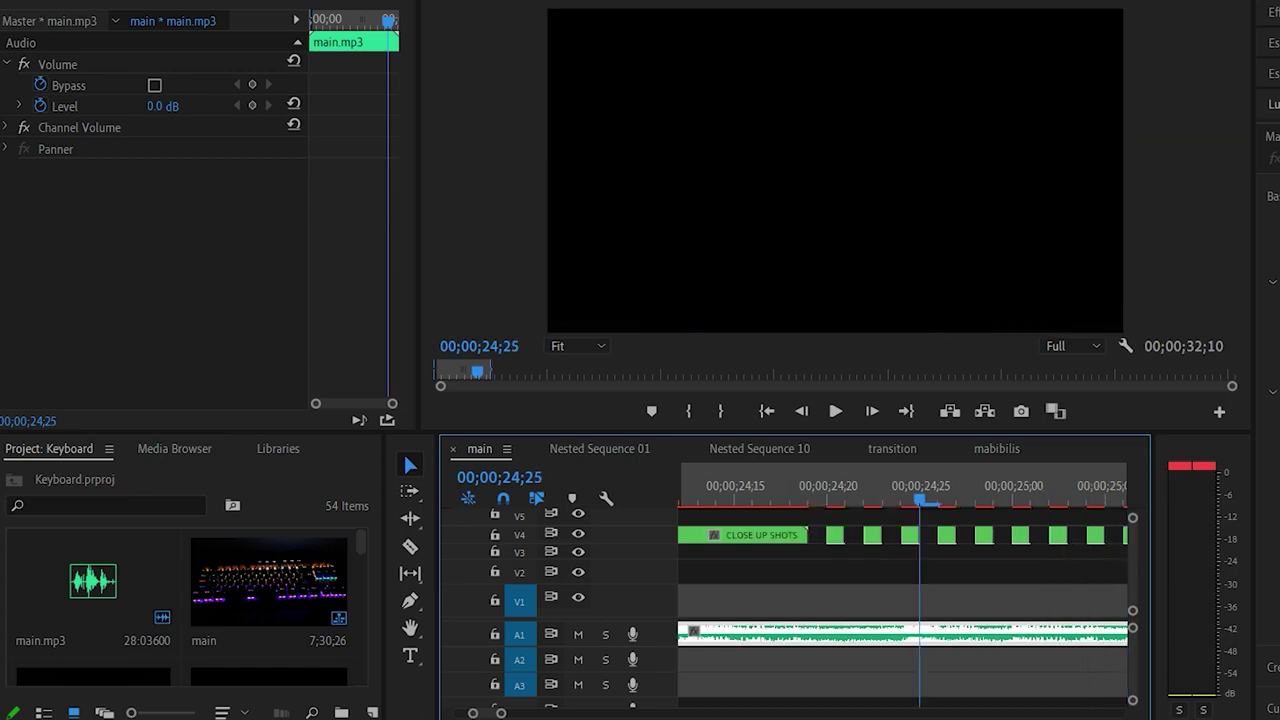
{"action": "key", "text": "Right"}
{"action": "key", "text": "Right"}
{"action": "key", "text": "Right"}
{"action": "key", "text": "Right"}
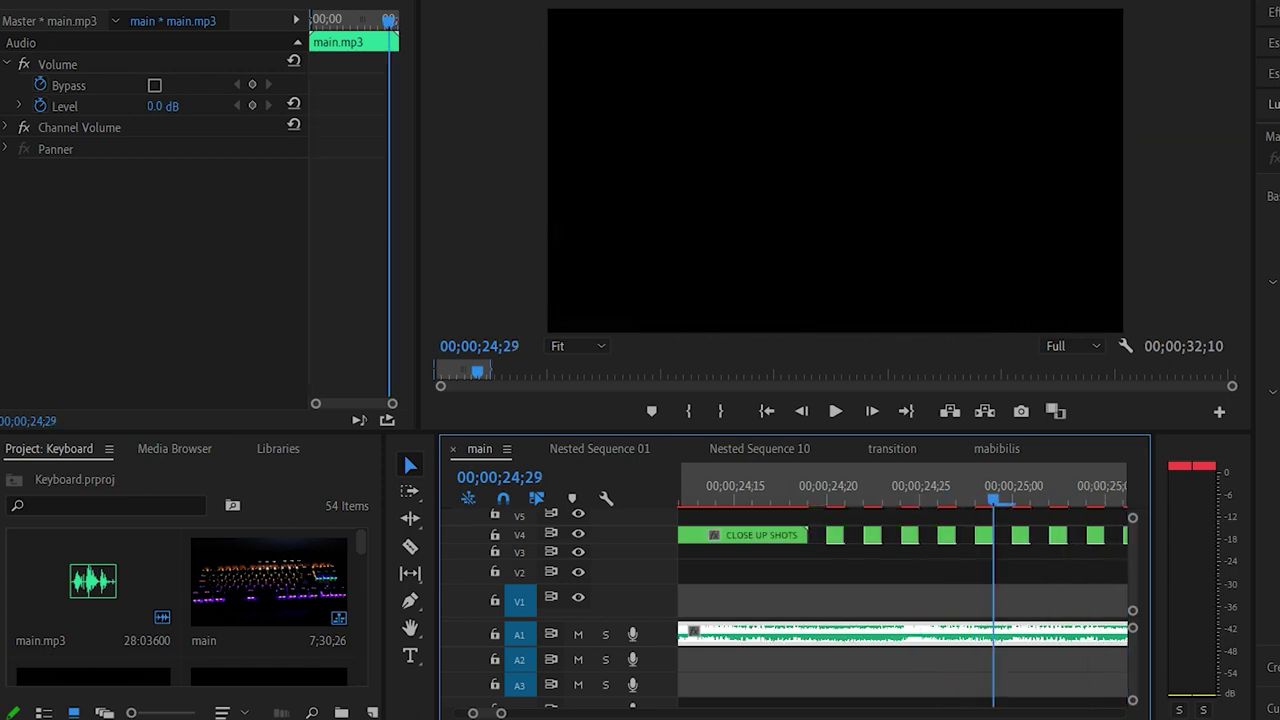
Play the flicker section from the end of CLOSE UP SHOTS to the start of Nested Sequence 13 at 00;00;26;12.
{"action": "left_click_drag", "start_coordinate": [505, 712], "coordinate": [525, 713]}
{"action": "left_click_drag", "start_coordinate": [907, 510], "coordinate": [840, 508]}
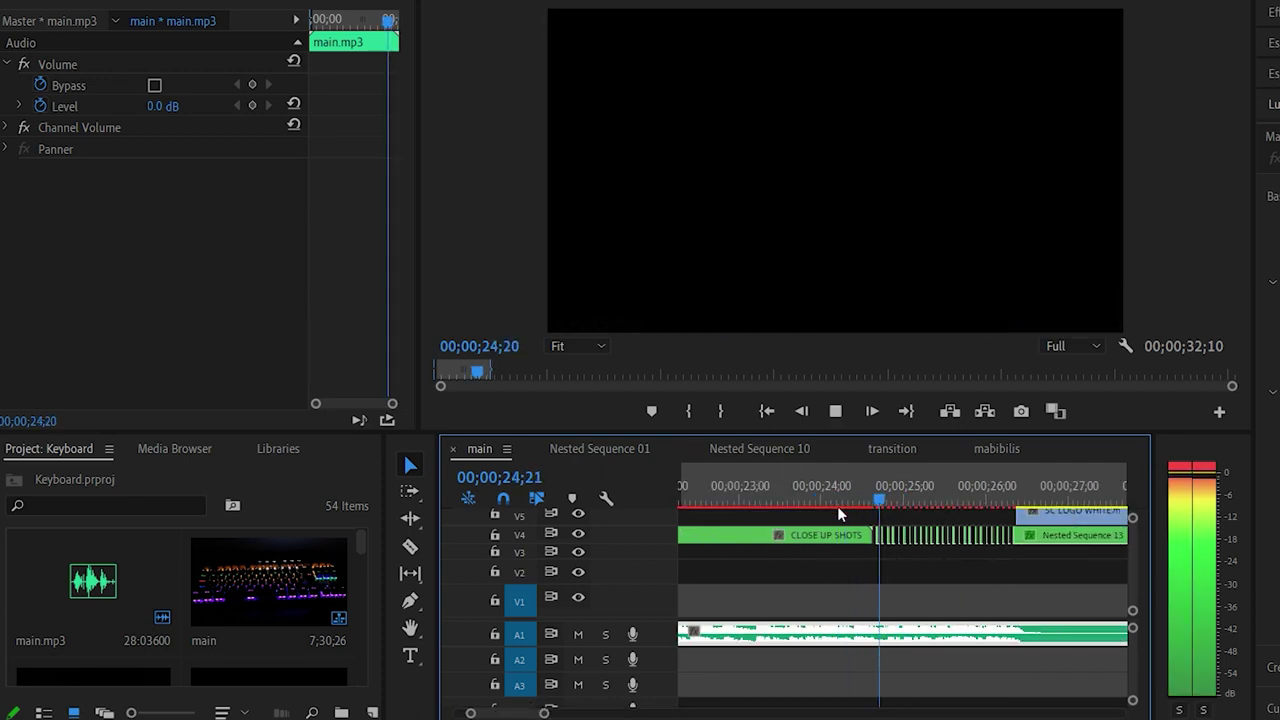
{"action": "key", "text": "space"}
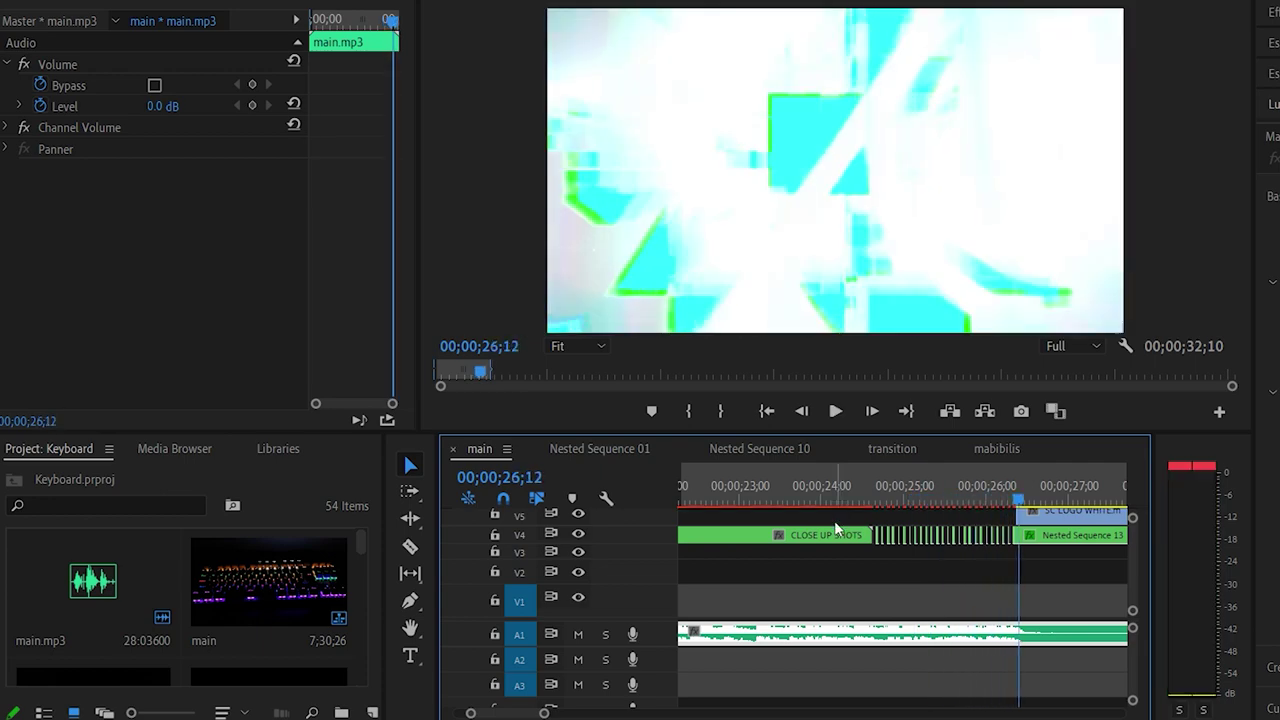